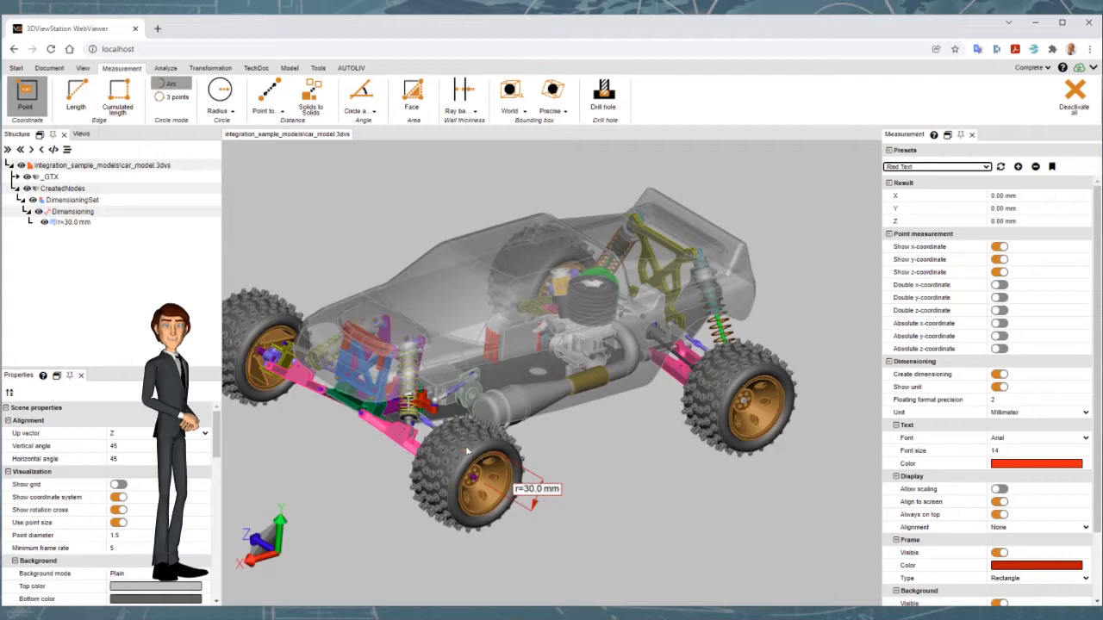
# Dimension a point's coordinates on the near front tire, and one on the far front tire using the Blue Text preset
pyautogui.click(473, 441)
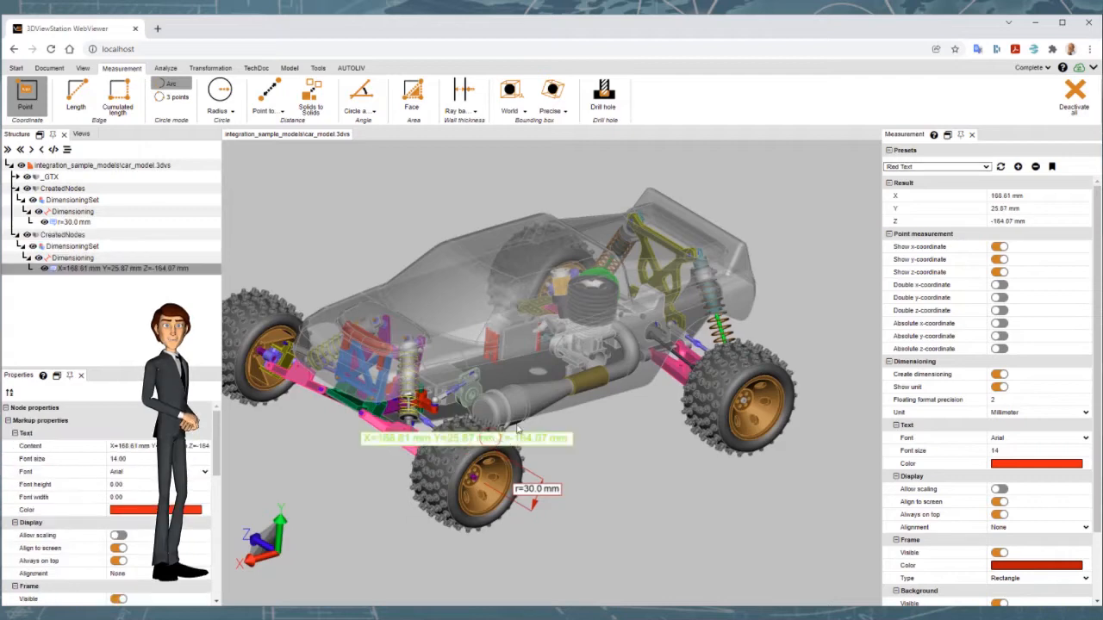
pyautogui.click(629, 421)
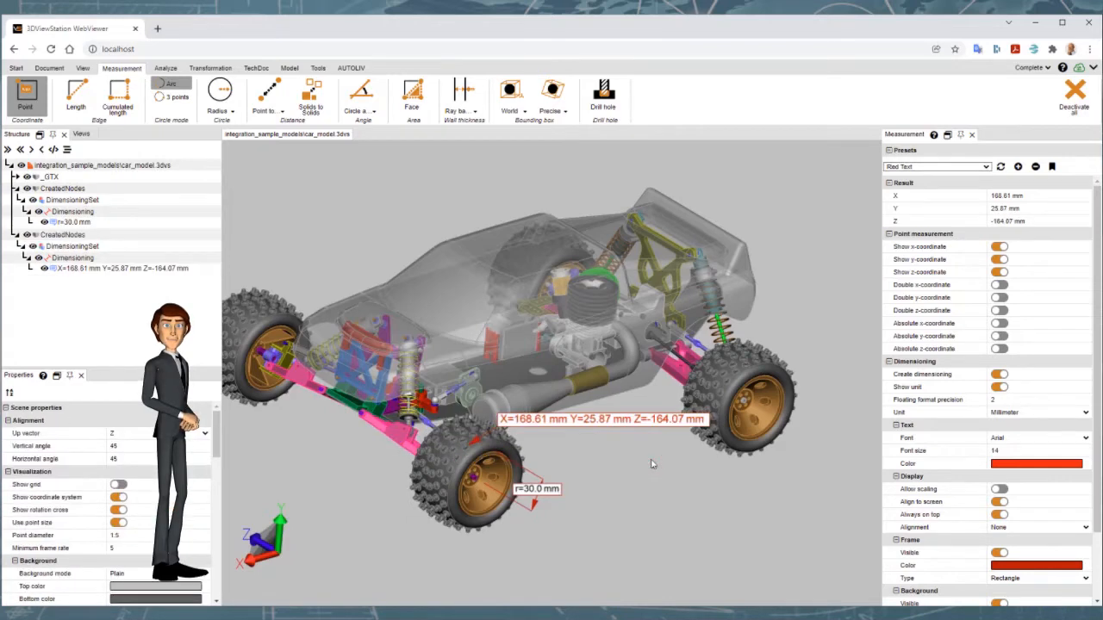
pyautogui.click(986, 166)
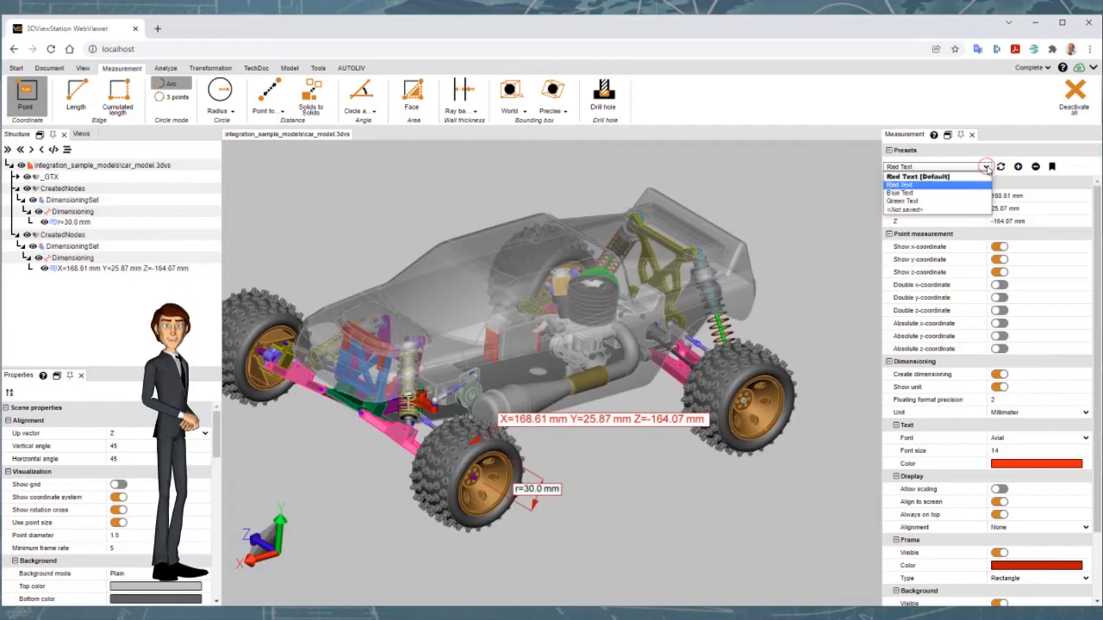
pyautogui.click(975, 193)
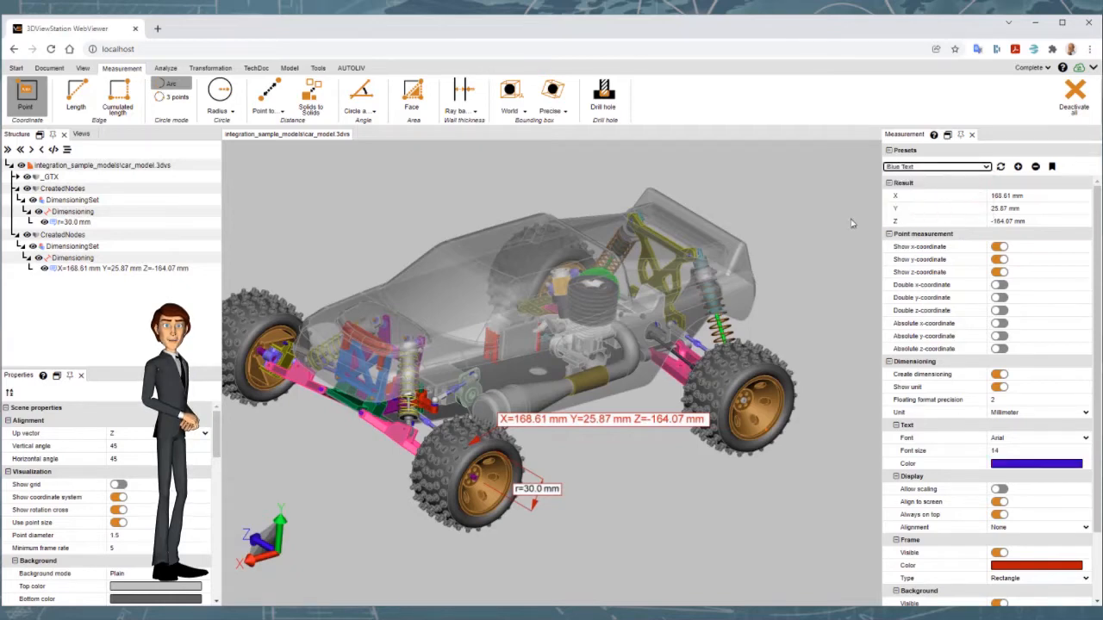
pyautogui.click(250, 314)
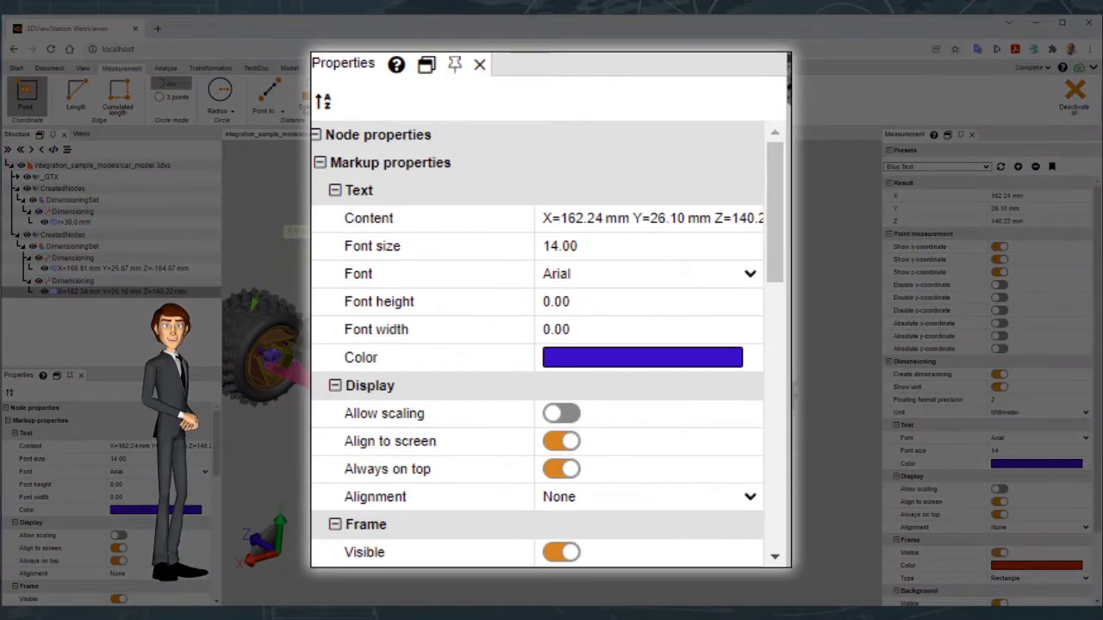
# Add a line reading "position" above the coordinates in the content of the blue point label on the far front tire
pyautogui.press('Escape')
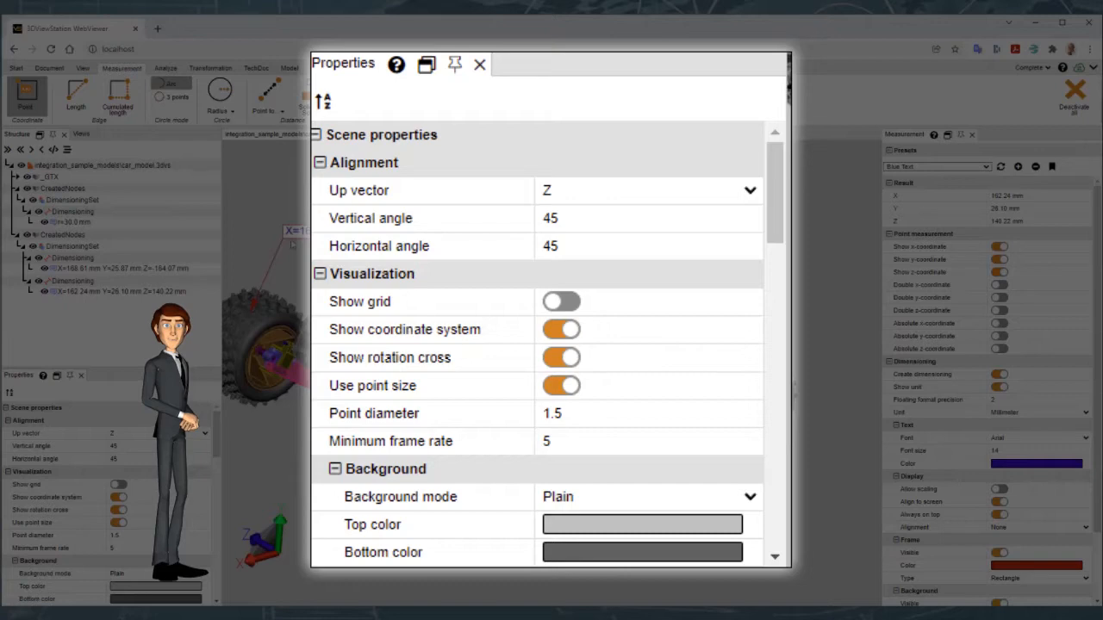
pyautogui.click(125, 293)
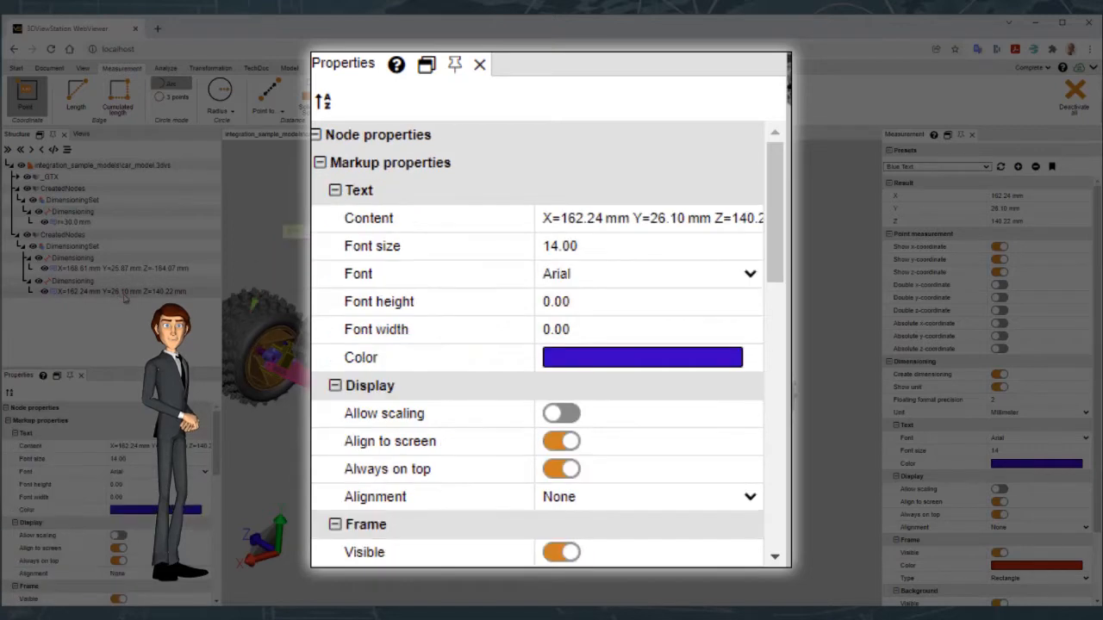
pyautogui.click(110, 447)
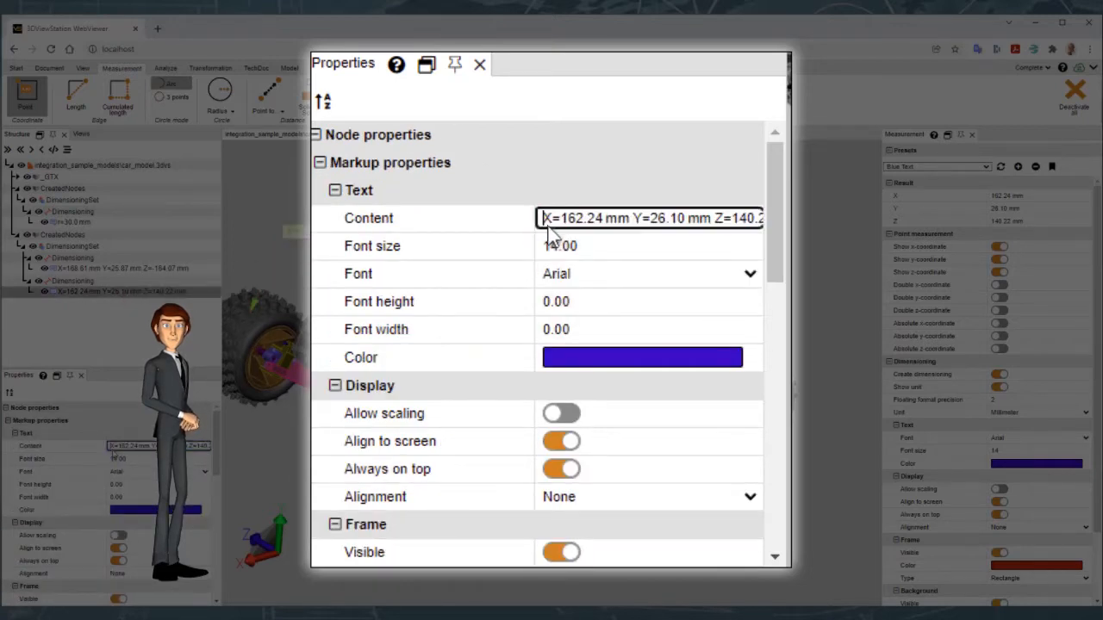
pyautogui.write('positionX=162')
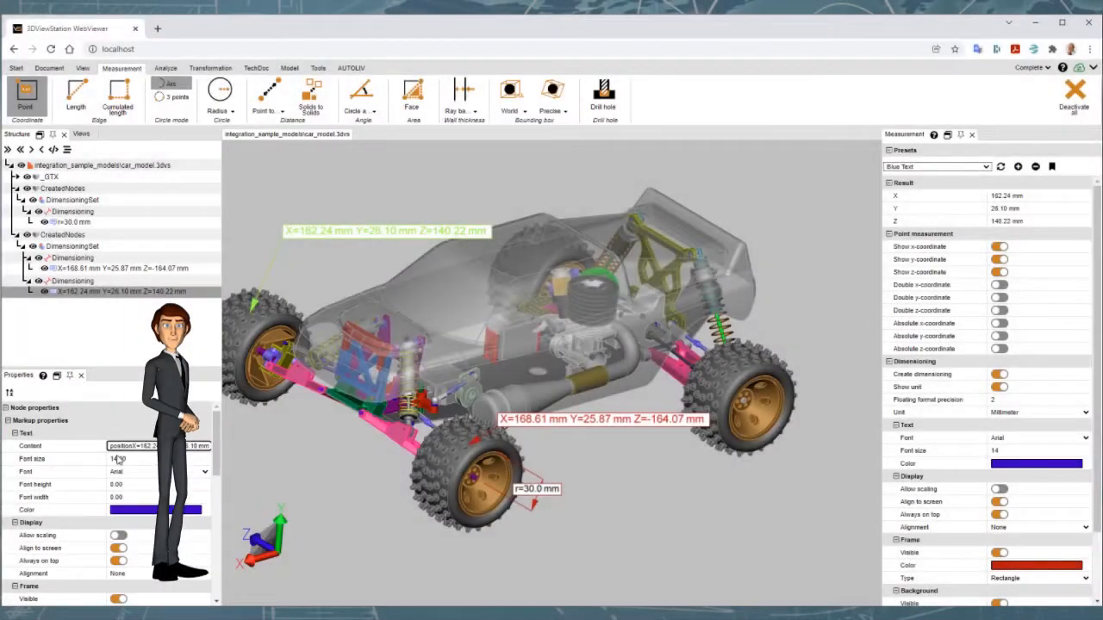
pyautogui.press('Return')
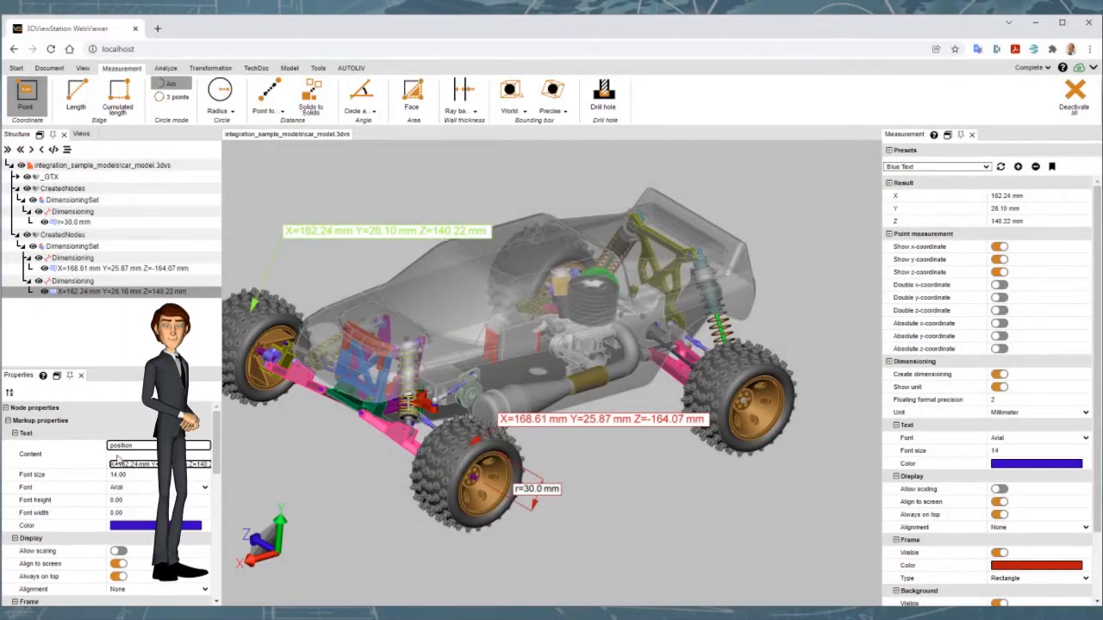
pyautogui.click(279, 502)
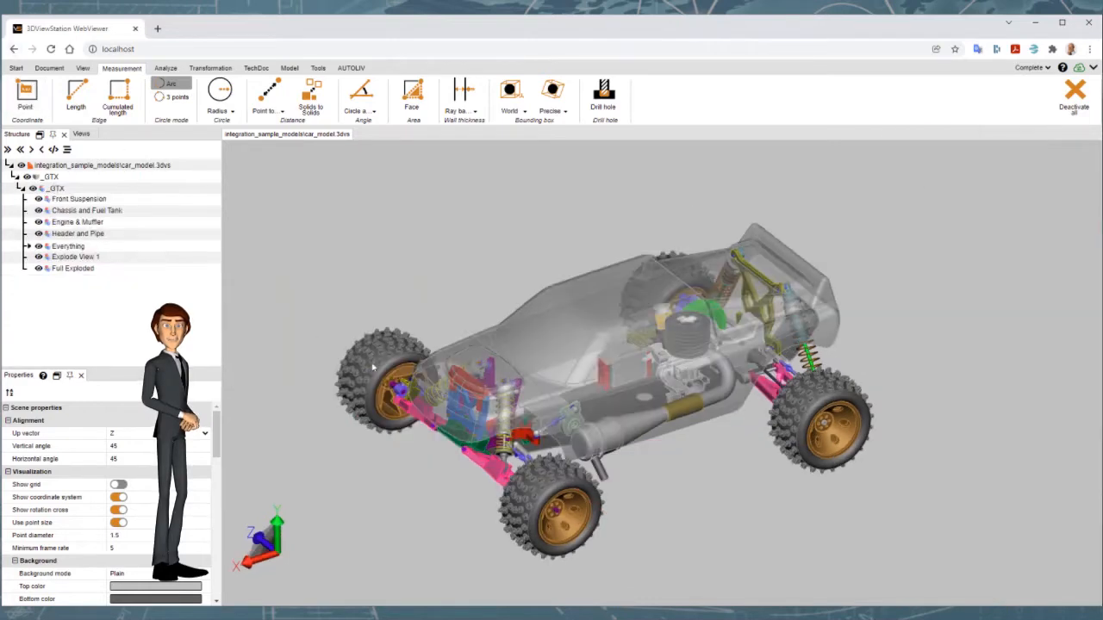
# Isolate the pink Left Suspension Arm-1 so that all other car parts are hidden
pyautogui.click(480, 466)
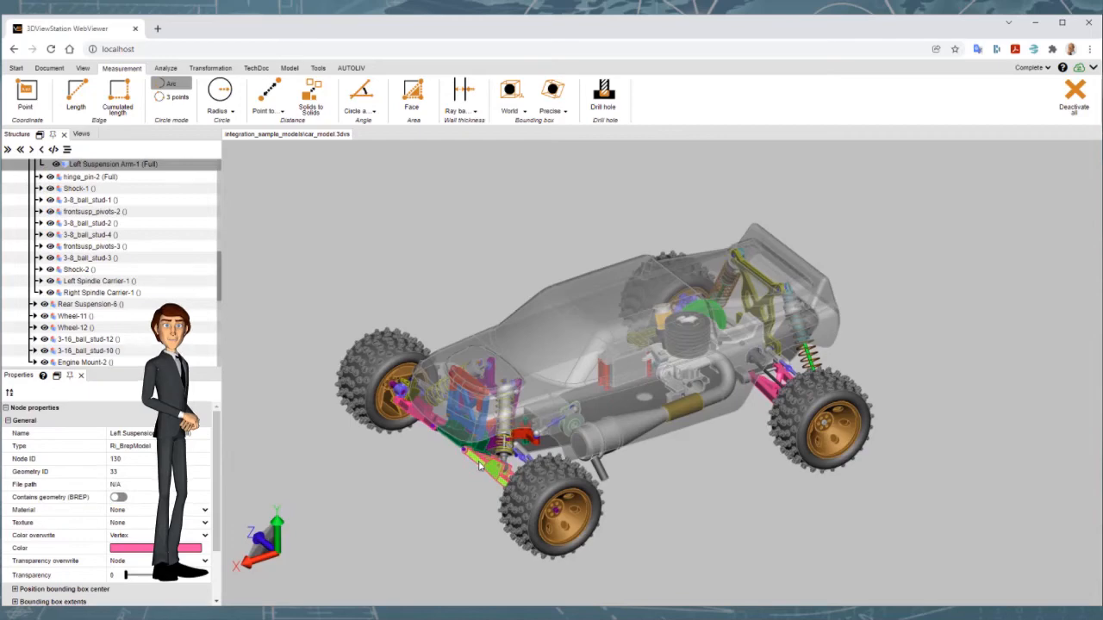
pyautogui.rightClick(480, 465)
pyautogui.click(505, 392)
pyautogui.moveTo(734, 335); pyautogui.dragTo(810, 403)
pyautogui.click(838, 398)
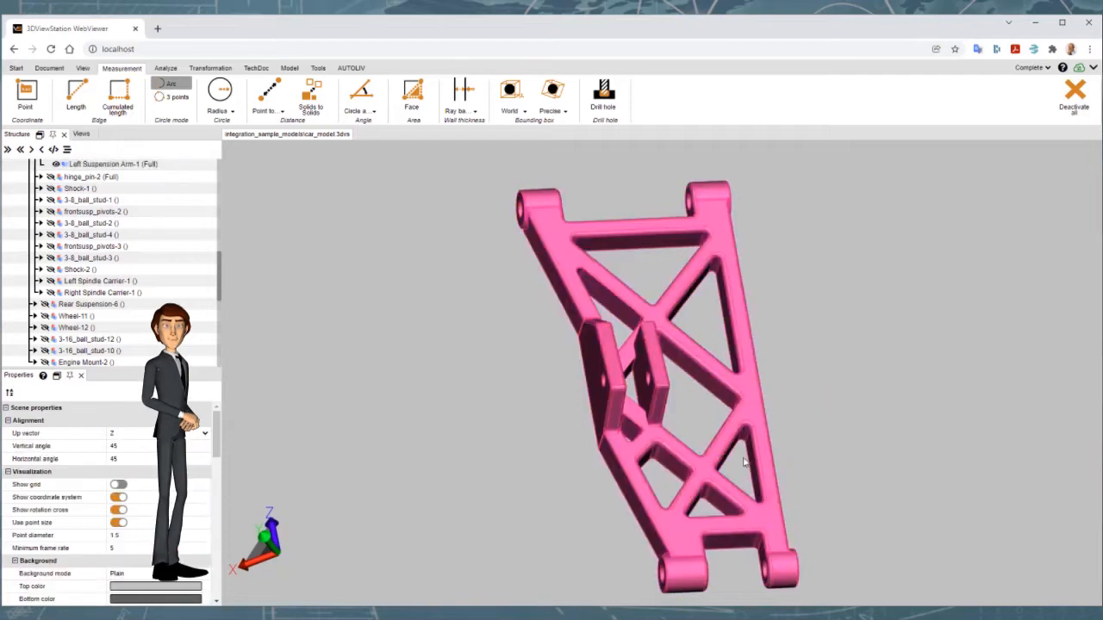
pyautogui.scroll(5, 746, 463)
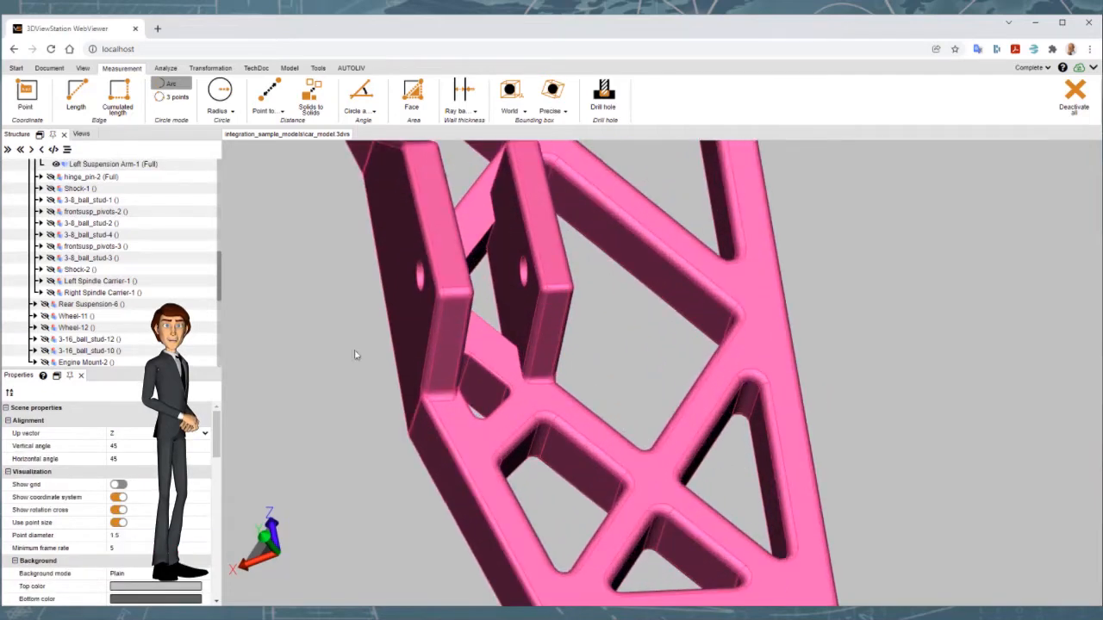
# Dimension the lengths of the four straight edges around the four-sided cutout beside the suspension arm's bracket plates
pyautogui.click(75, 95)
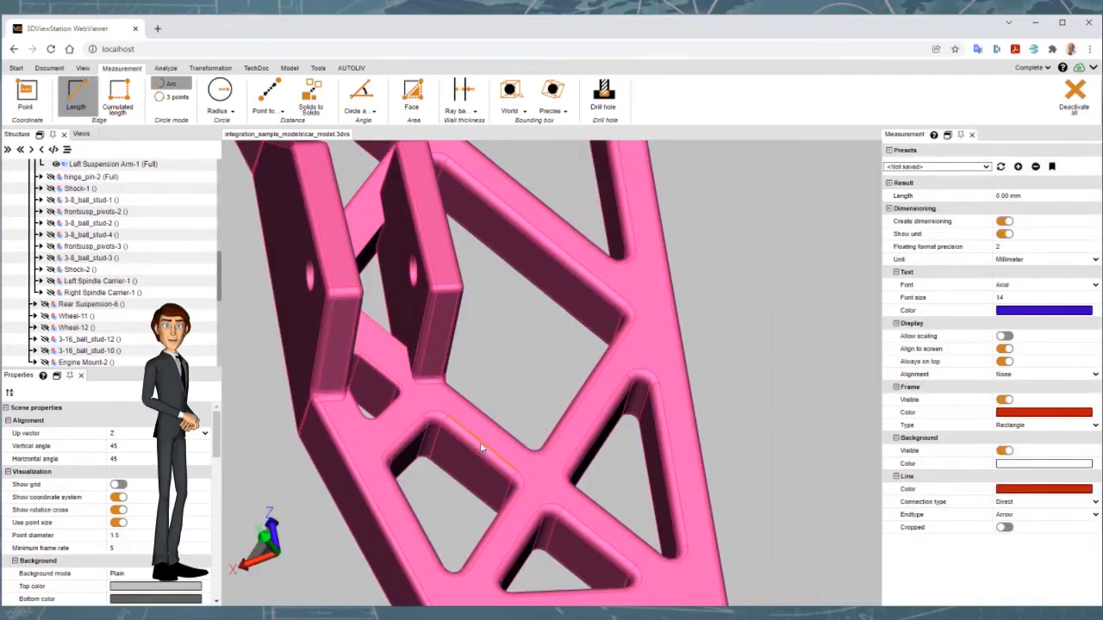
pyautogui.click(480, 442)
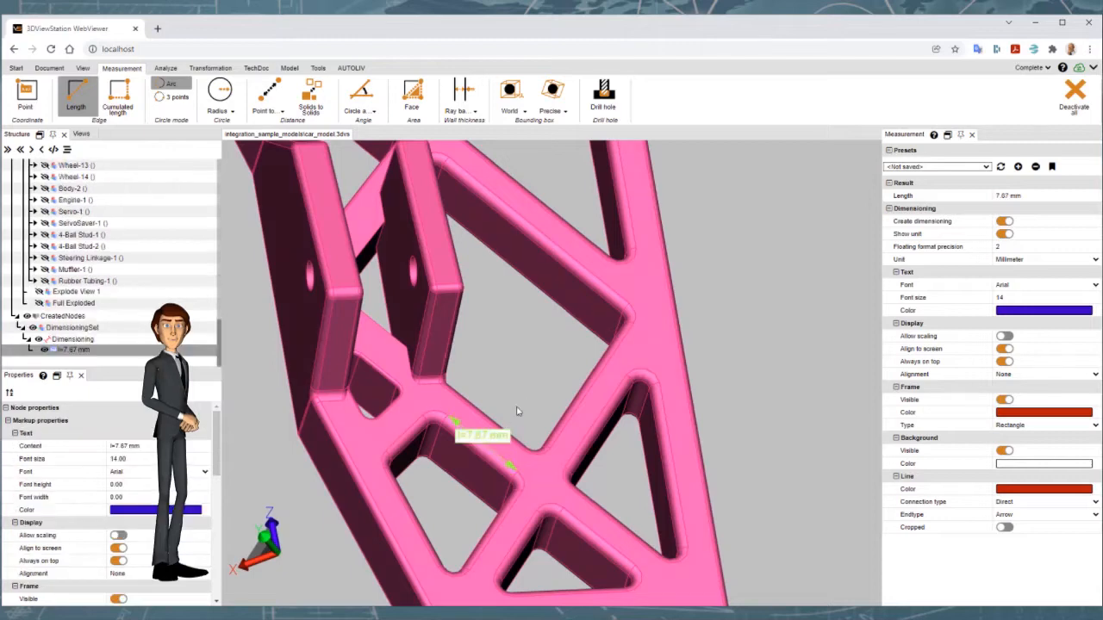
pyautogui.click(509, 522)
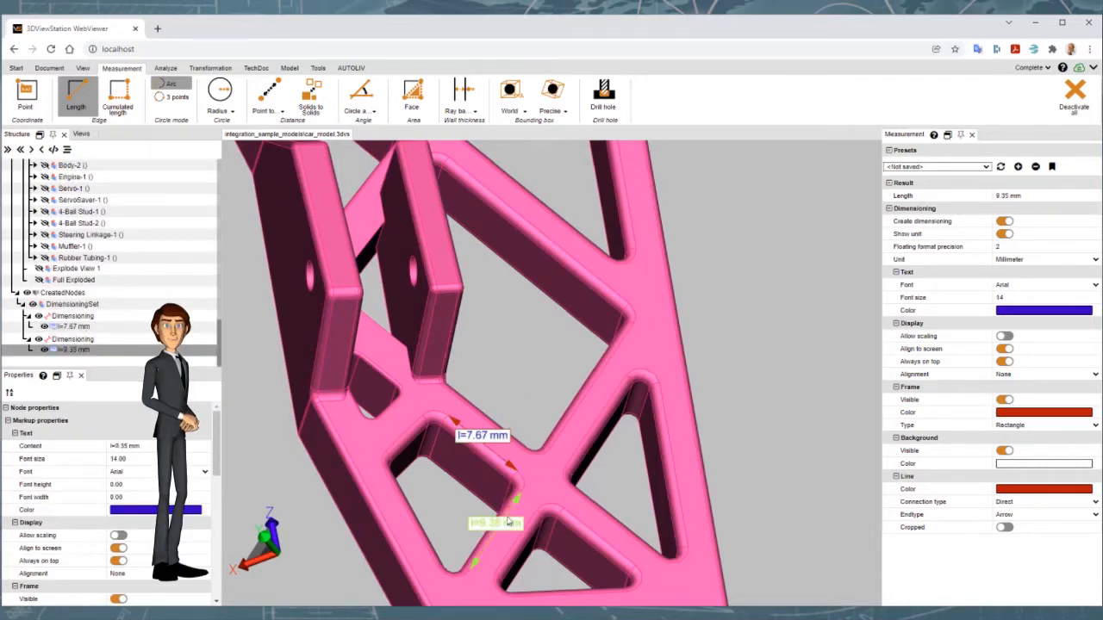
pyautogui.click(423, 549)
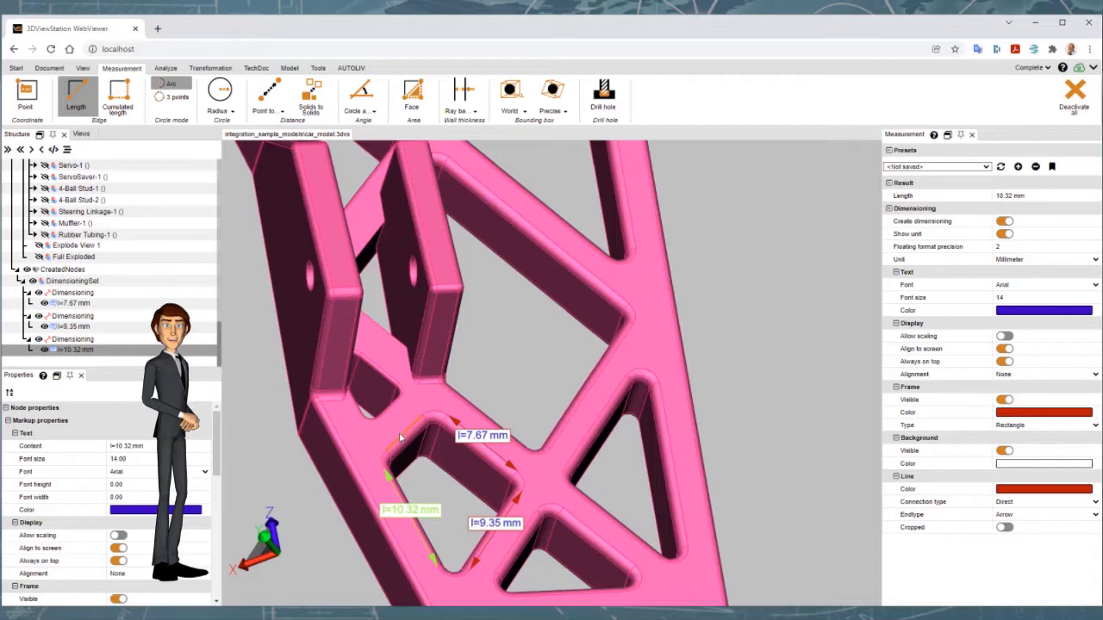
pyautogui.click(392, 455)
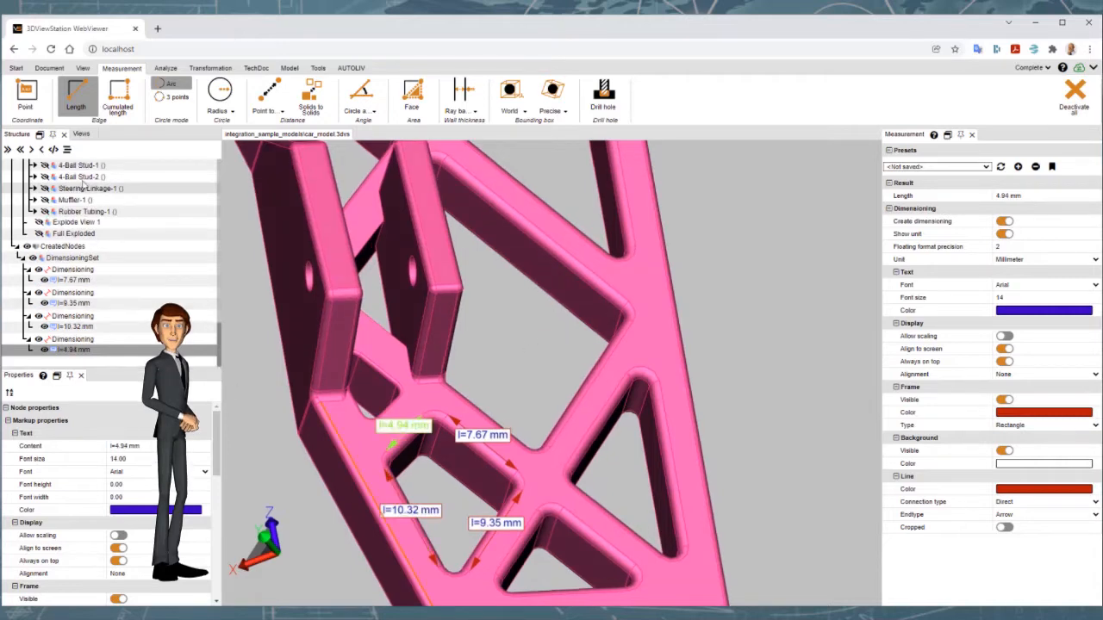
# Measure the cumulated length of the edges around the neighbouring triangular cutout in the suspension arm and complete the measurement
pyautogui.click(118, 94)
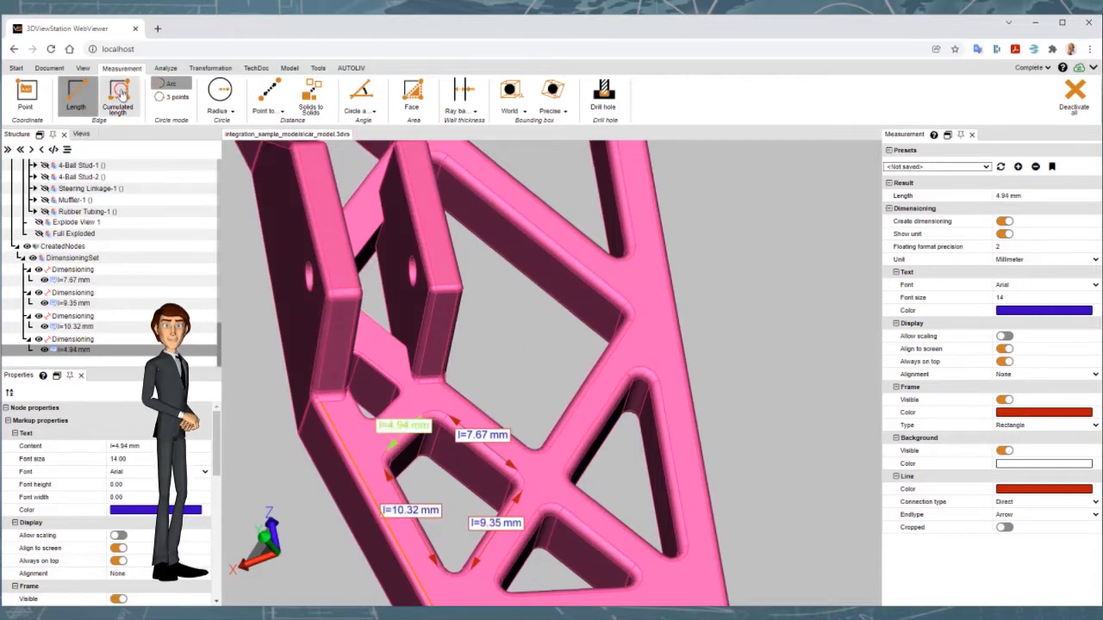
pyautogui.click(588, 437)
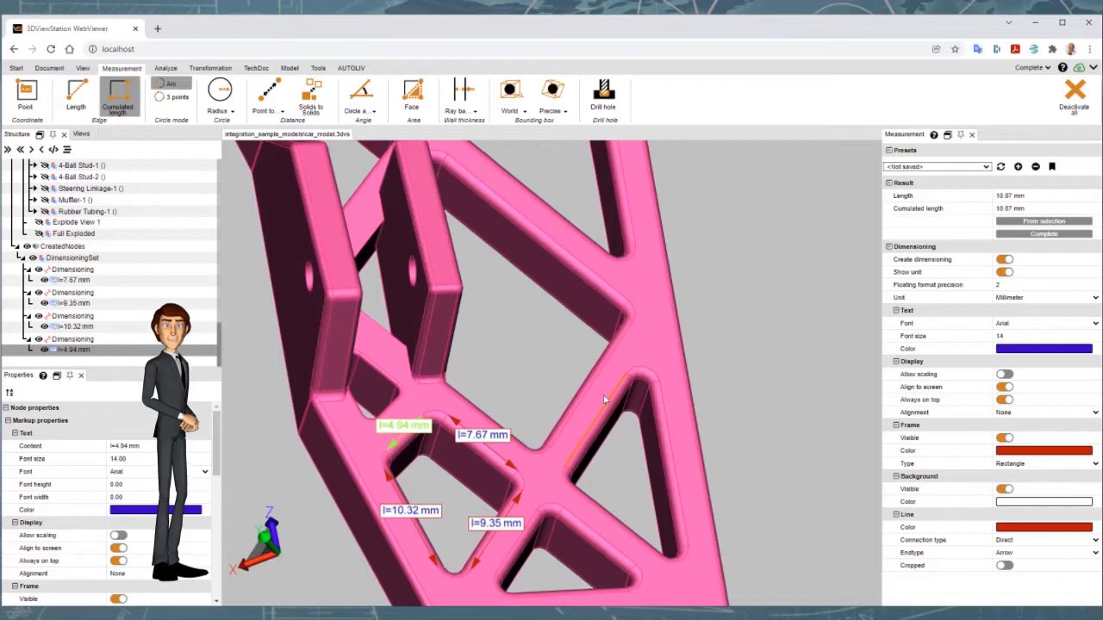
pyautogui.click(641, 372)
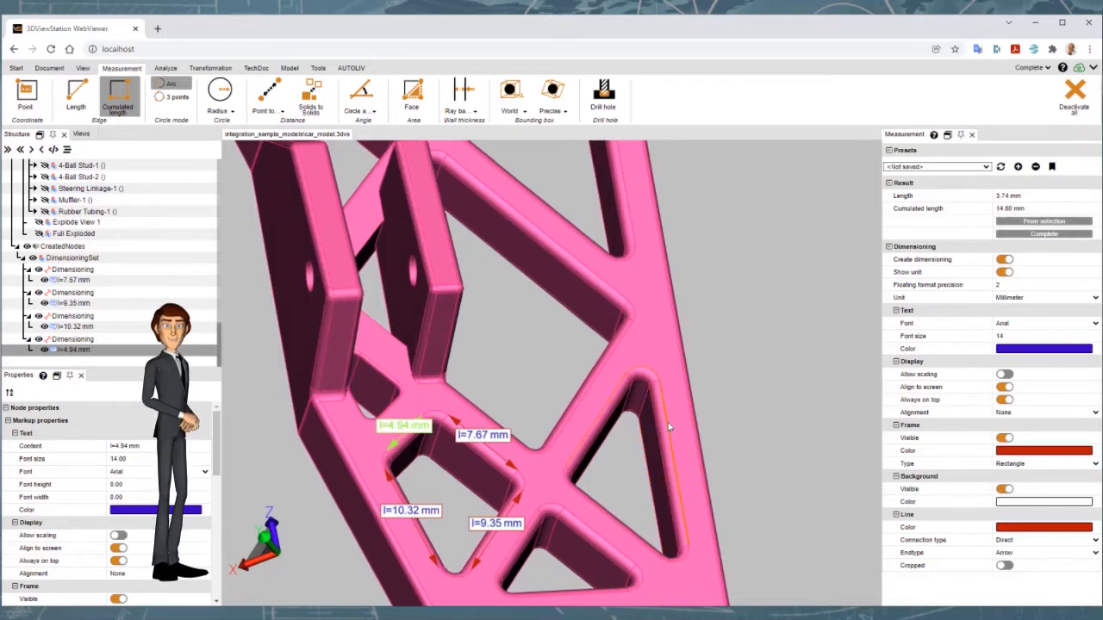
pyautogui.click(674, 444)
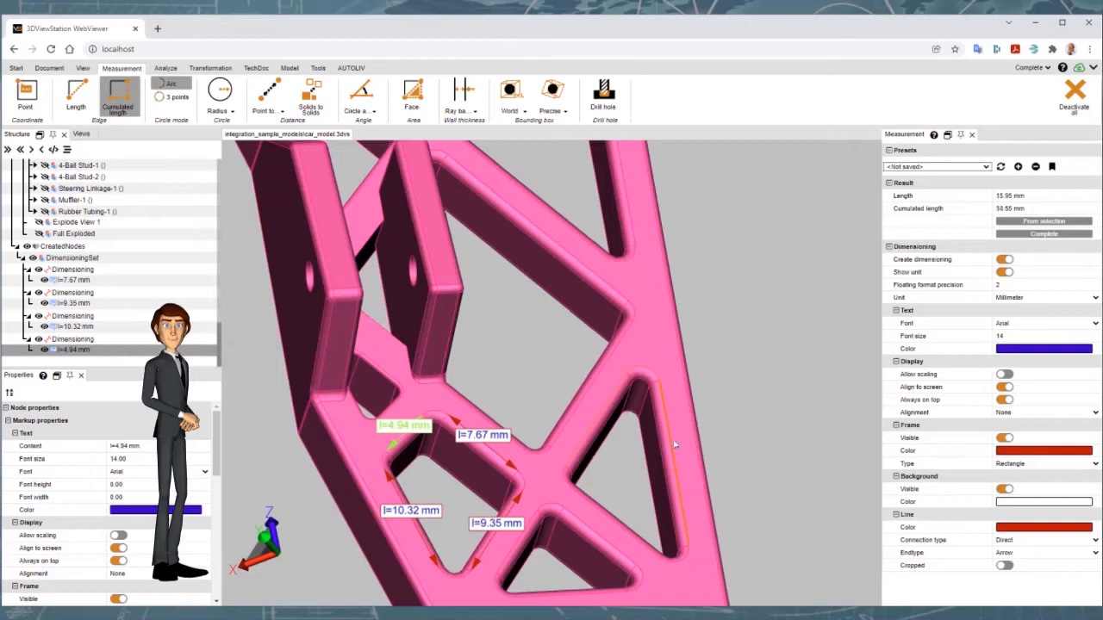
pyautogui.click(685, 564)
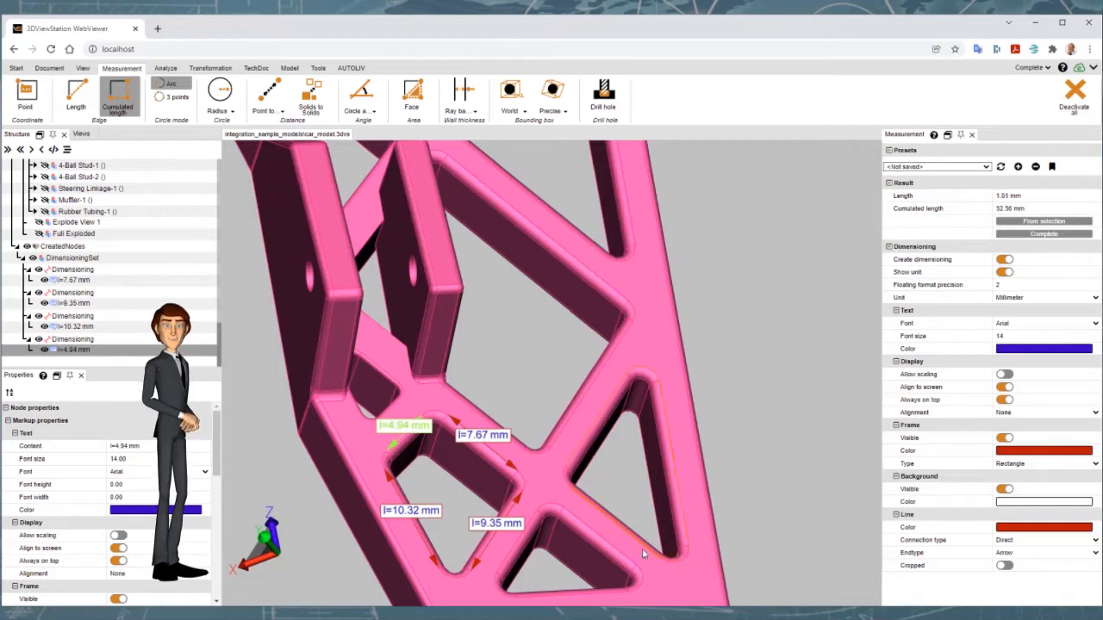
pyautogui.click(643, 550)
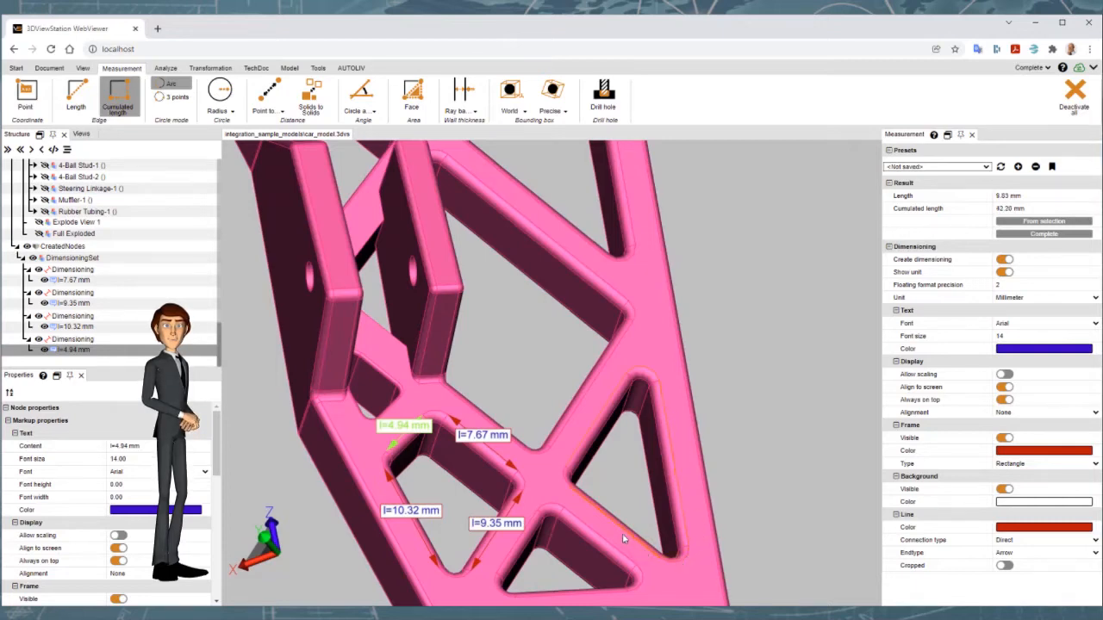
pyautogui.click(565, 485)
pyautogui.click(1069, 238)
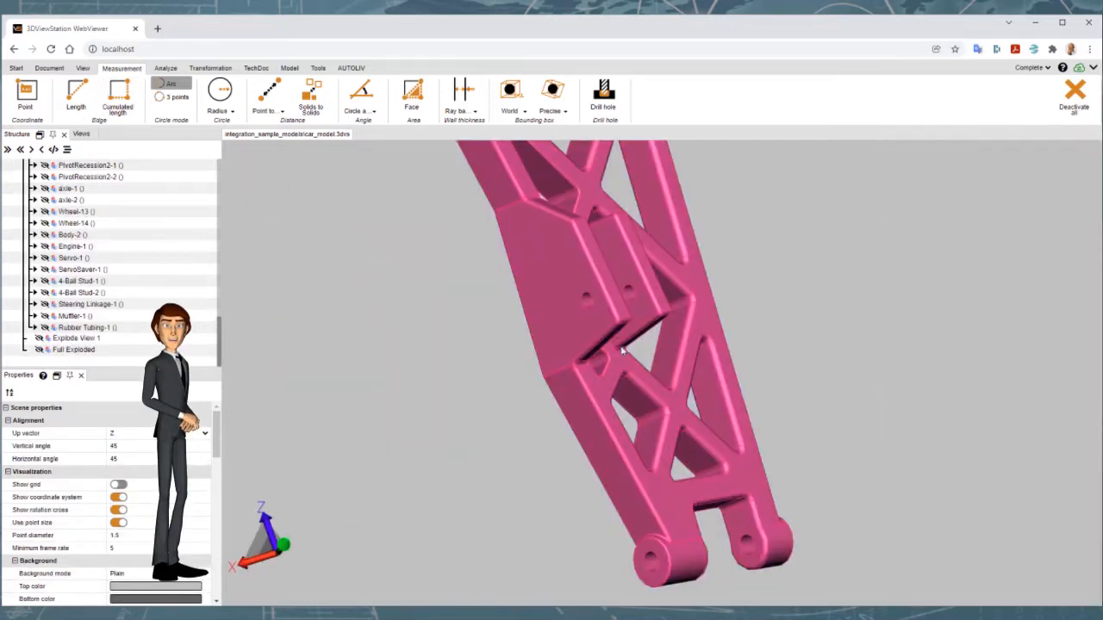
# Dimension the radius of the hole in the arm's outer bracket plate and the diameter of the hole in the nearer end lug
pyautogui.click(220, 89)
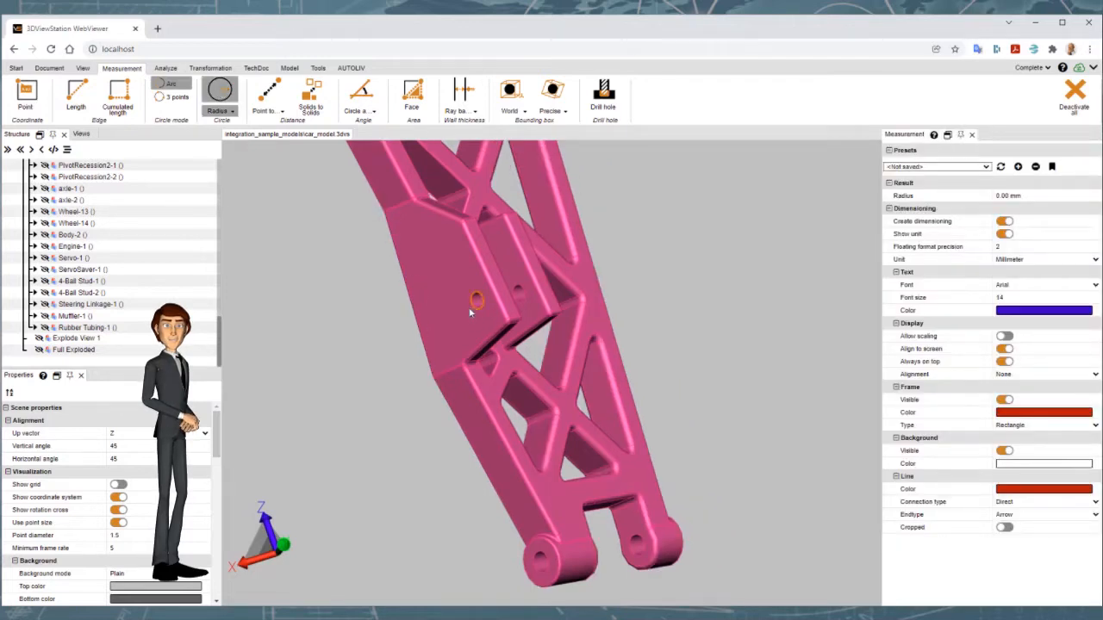
pyautogui.click(470, 312)
pyautogui.click(230, 112)
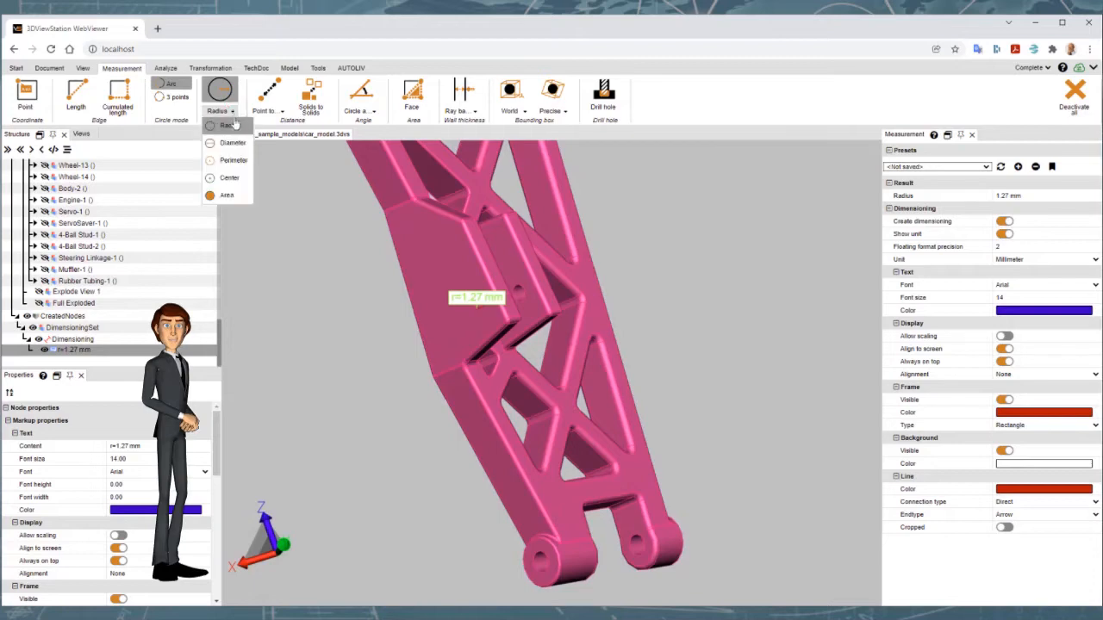
pyautogui.click(231, 142)
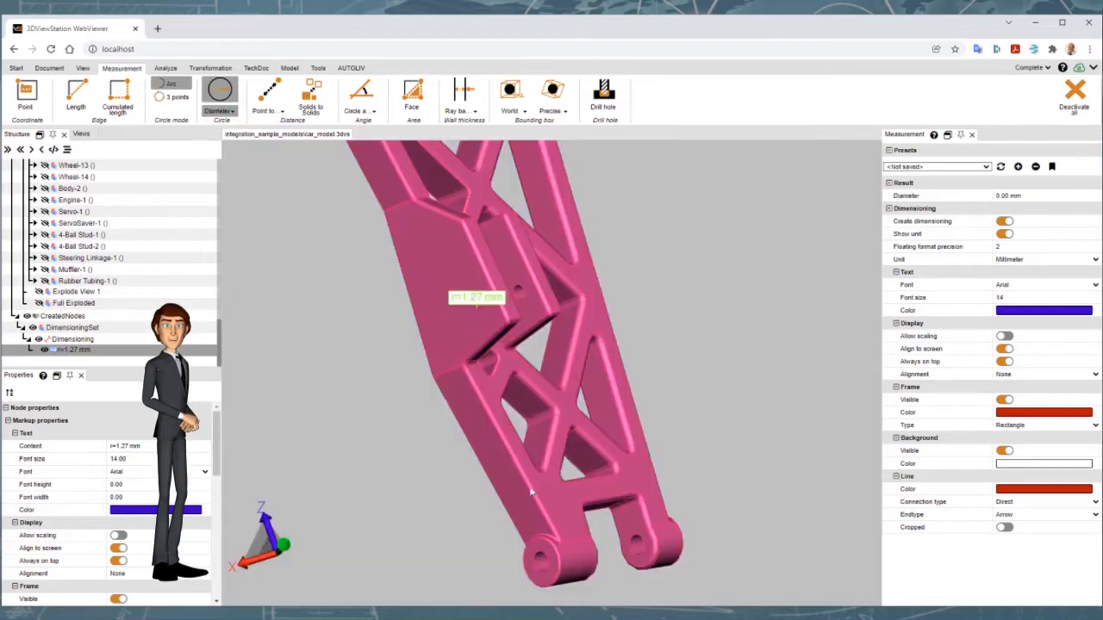
pyautogui.click(539, 558)
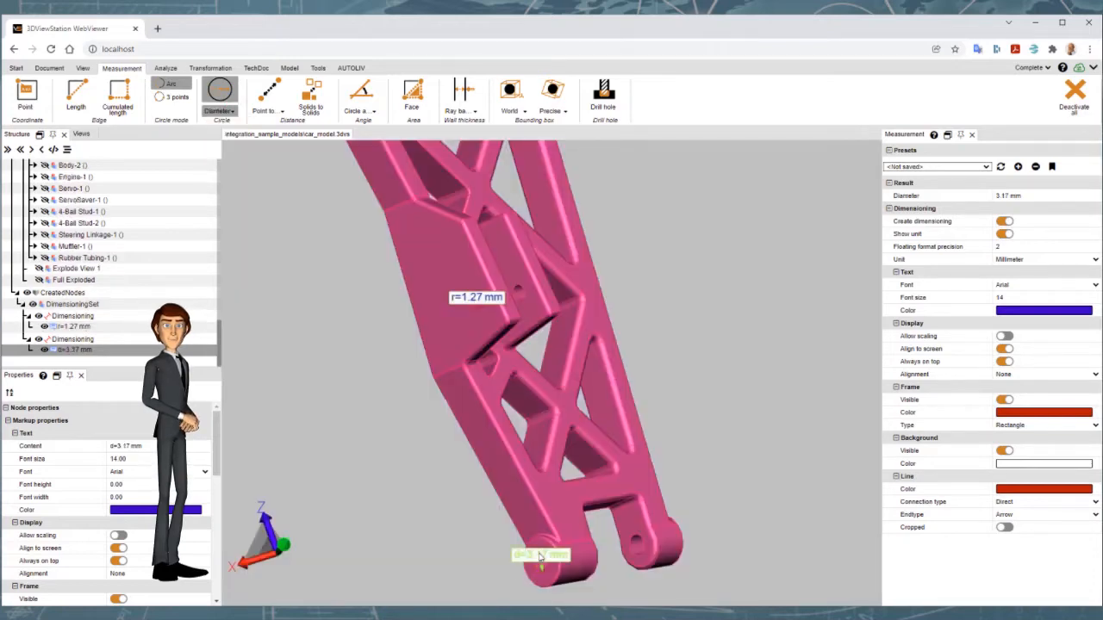
# Dimension the perimeter of the outer circular edge on the suspension arm's nearer end lug
pyautogui.click(227, 113)
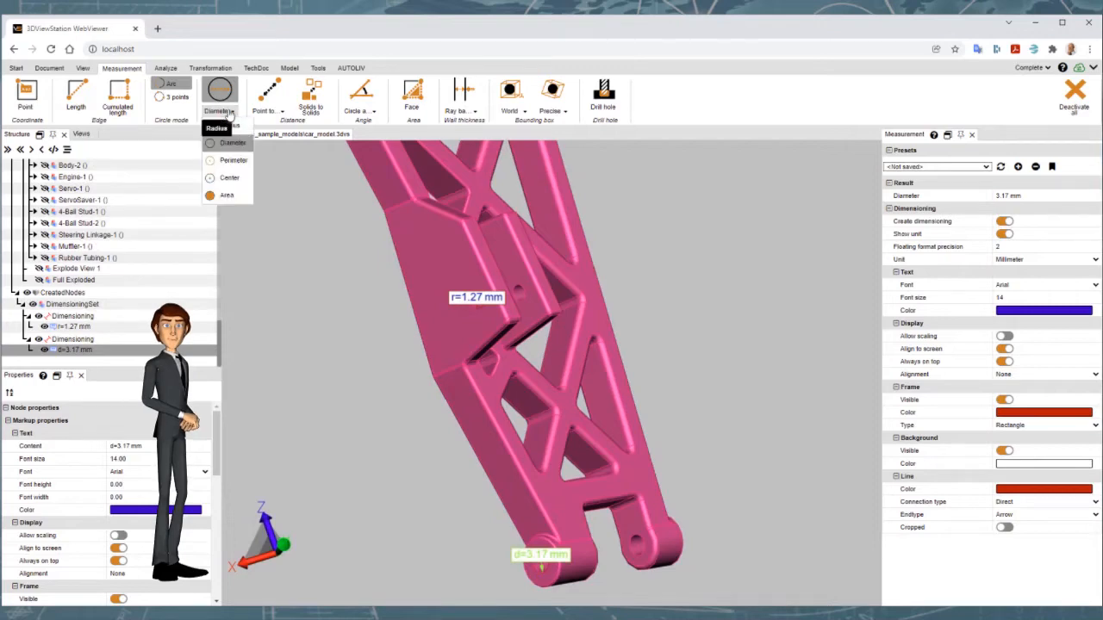
pyautogui.click(230, 162)
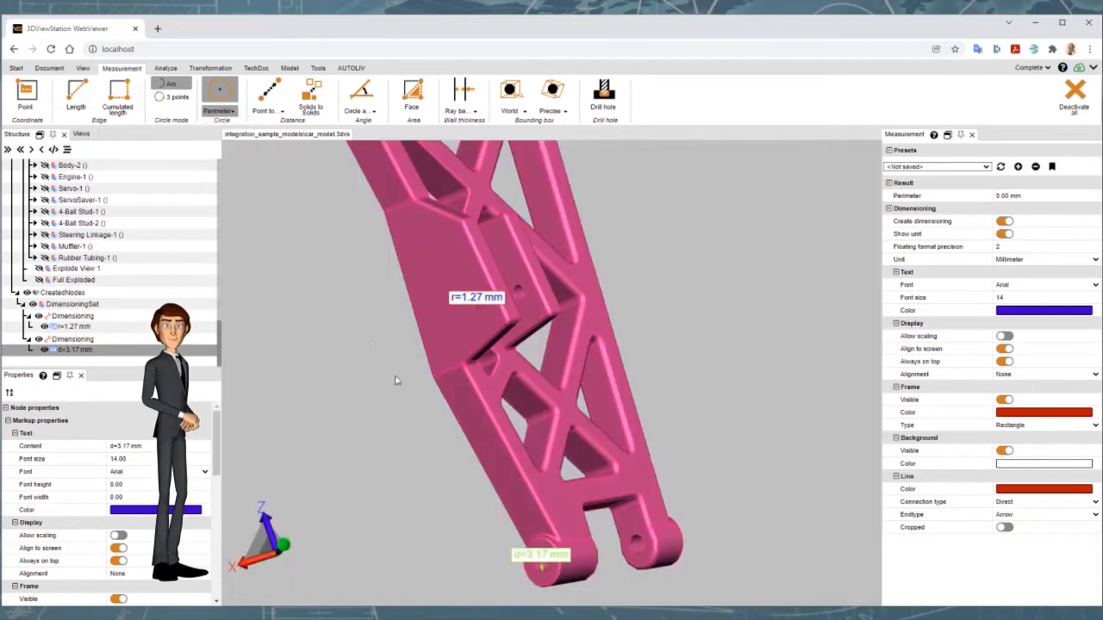
pyautogui.click(559, 583)
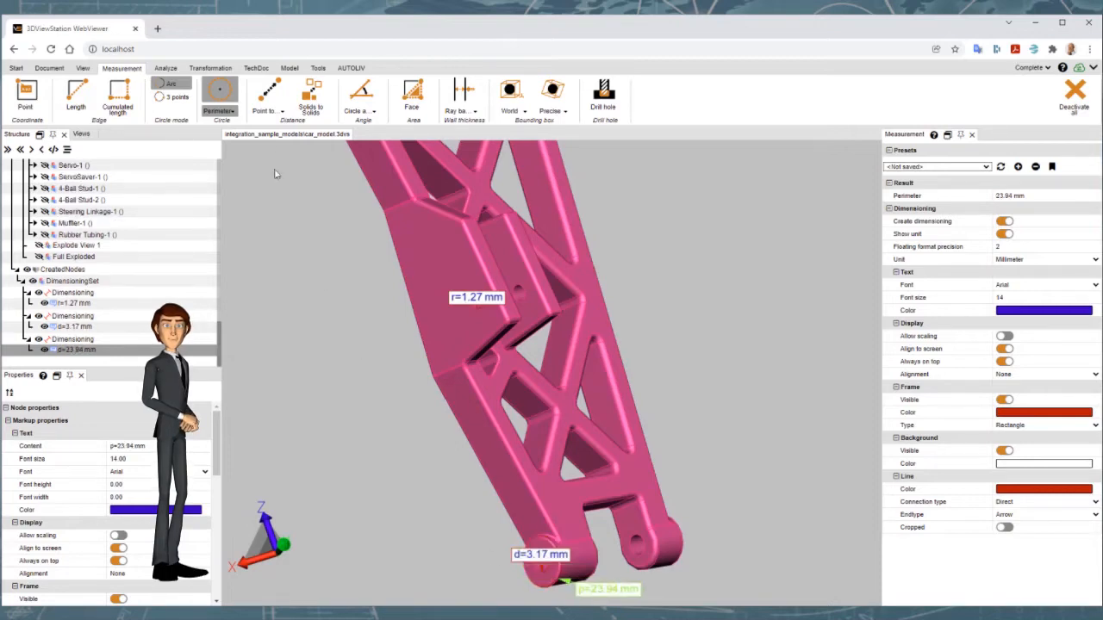
# Dimension the centre coordinates of the outer circular edge on the suspension arm's farther end lug, placing the label beside the arm
pyautogui.click(230, 112)
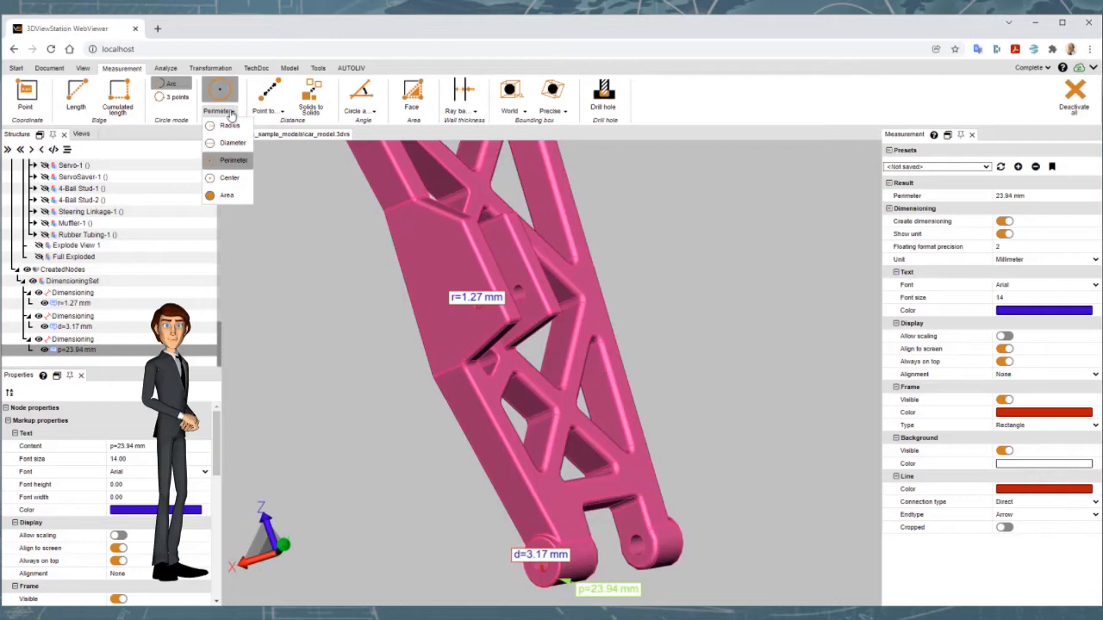
pyautogui.click(229, 179)
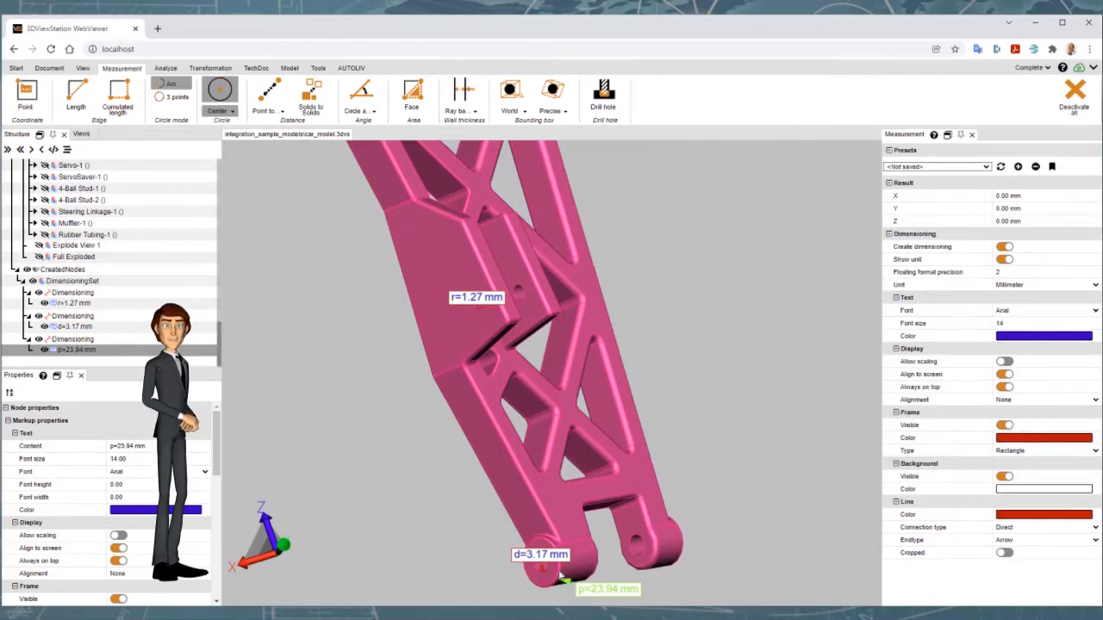
pyautogui.click(637, 550)
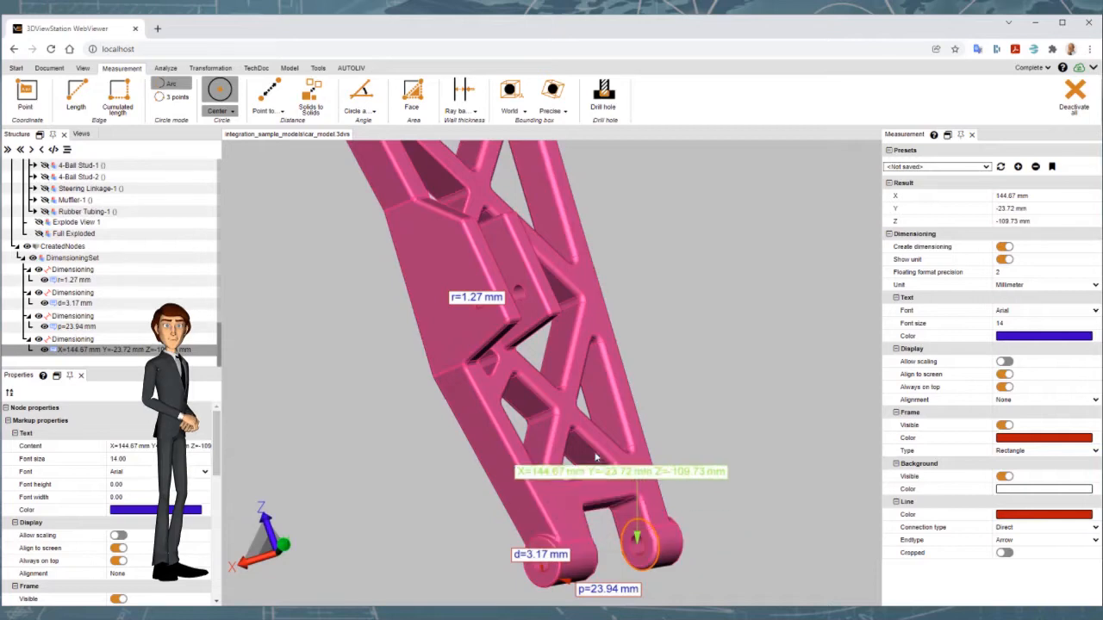
pyautogui.click(647, 384)
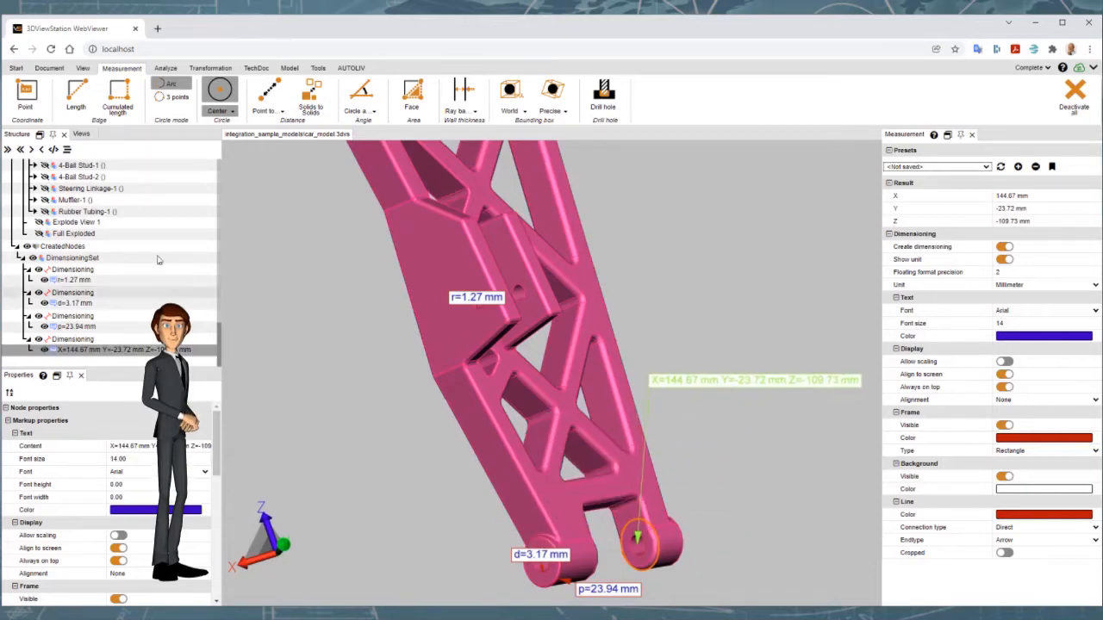
# Dimension the circle area of the hole in the farther end lug and place the label clear of the part
pyautogui.click(221, 112)
pyautogui.click(228, 196)
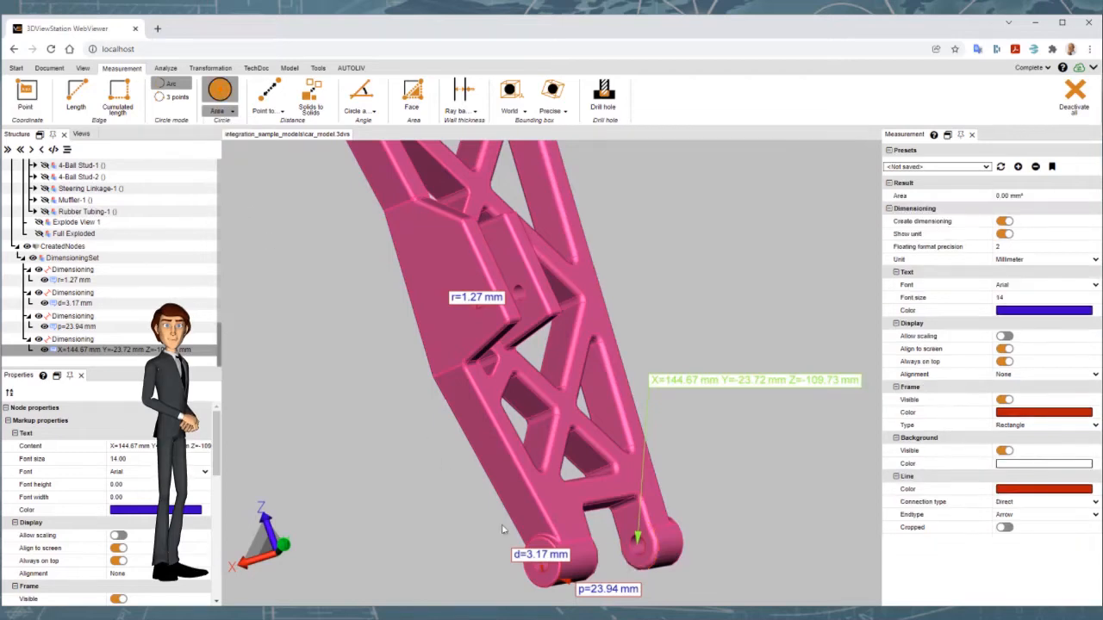
pyautogui.click(638, 556)
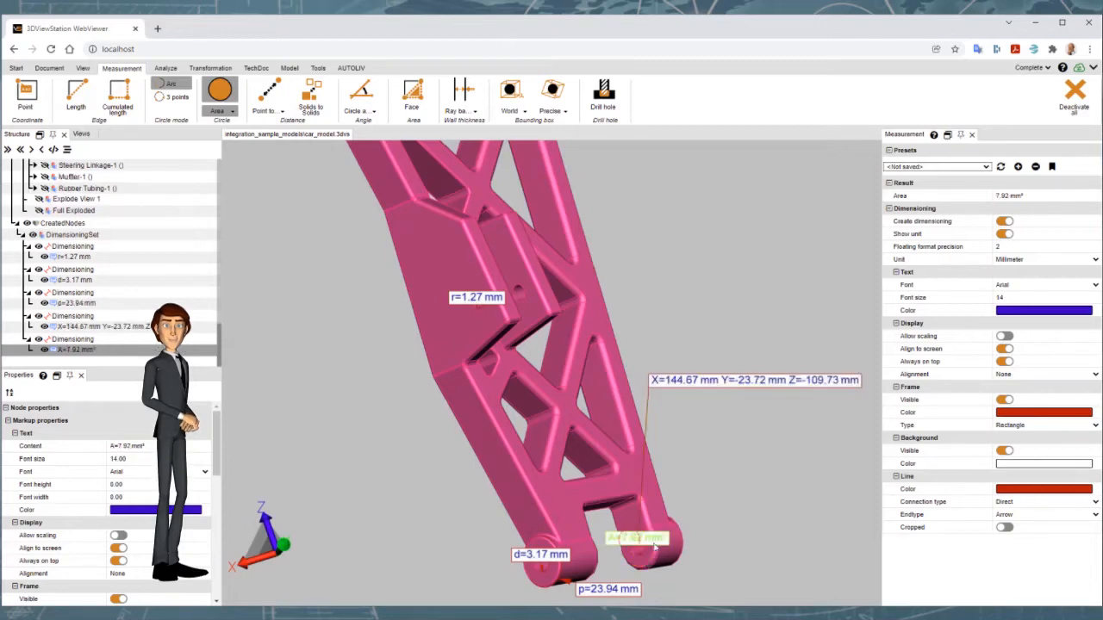
pyautogui.click(726, 569)
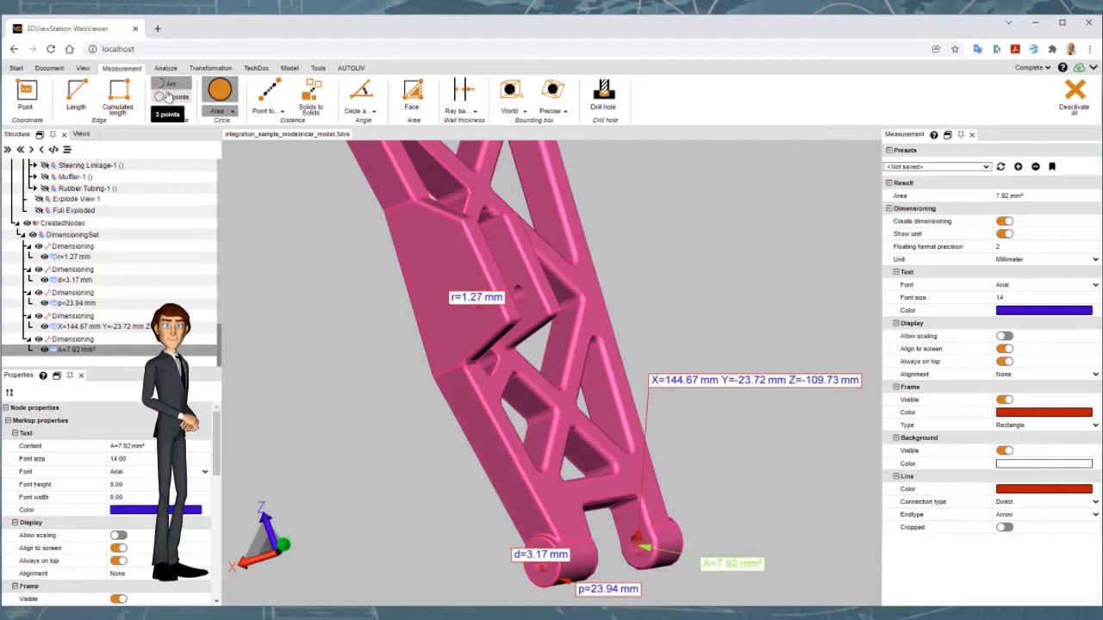
# Dimension the radius of the triangular cutout's rounded corner with the 3 points circle mode, picking three points along its edge
pyautogui.click(218, 112)
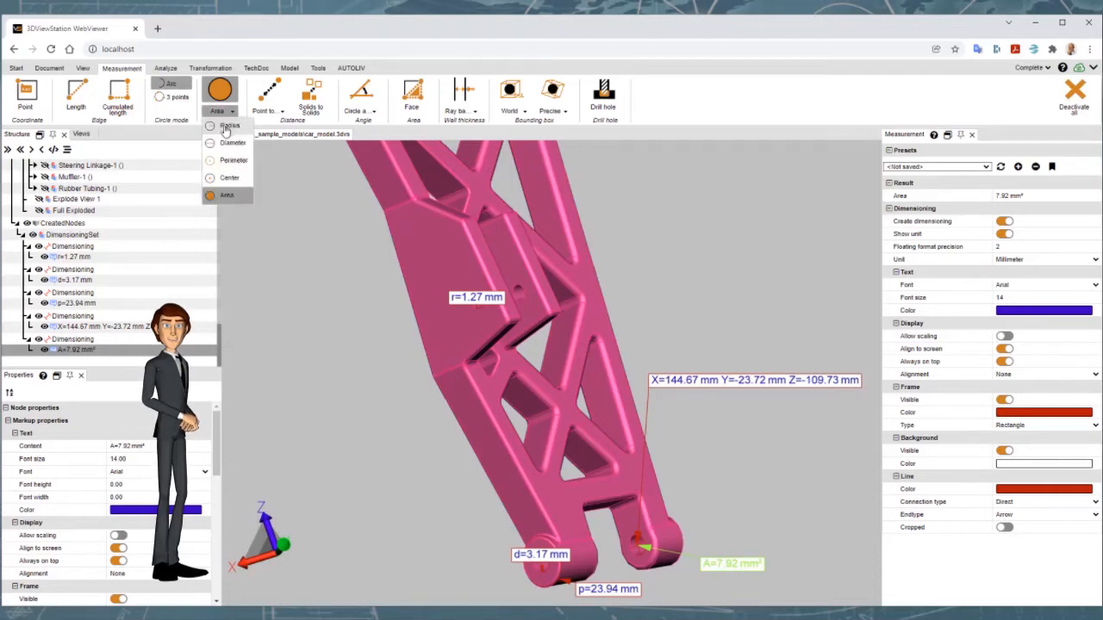
pyautogui.click(227, 126)
pyautogui.scroll(10, 614, 347)
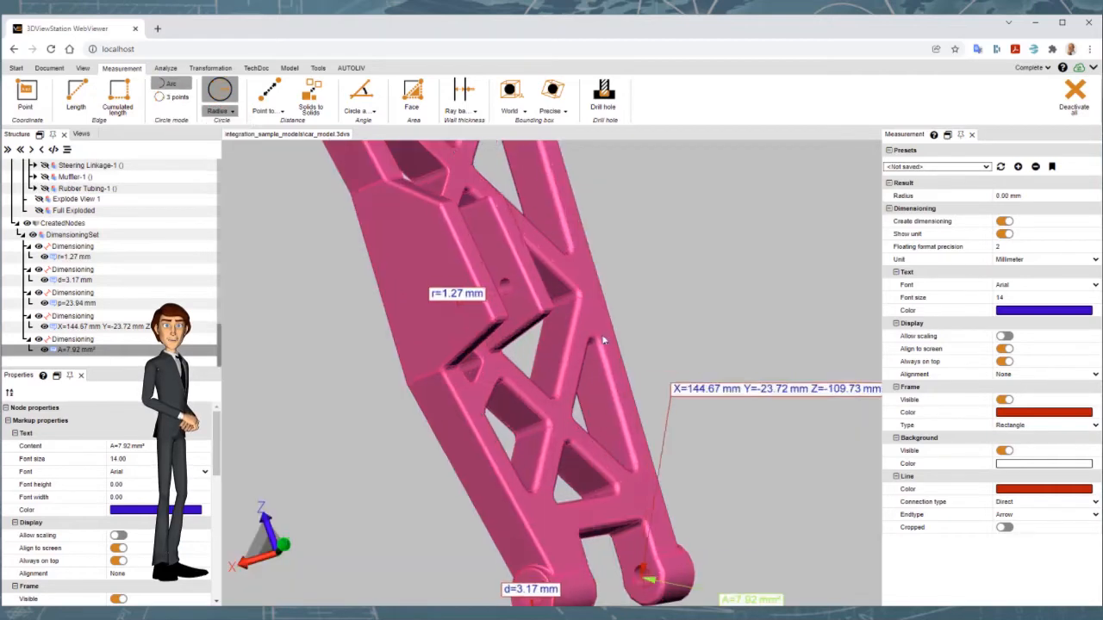
pyautogui.scroll(3, 575, 315)
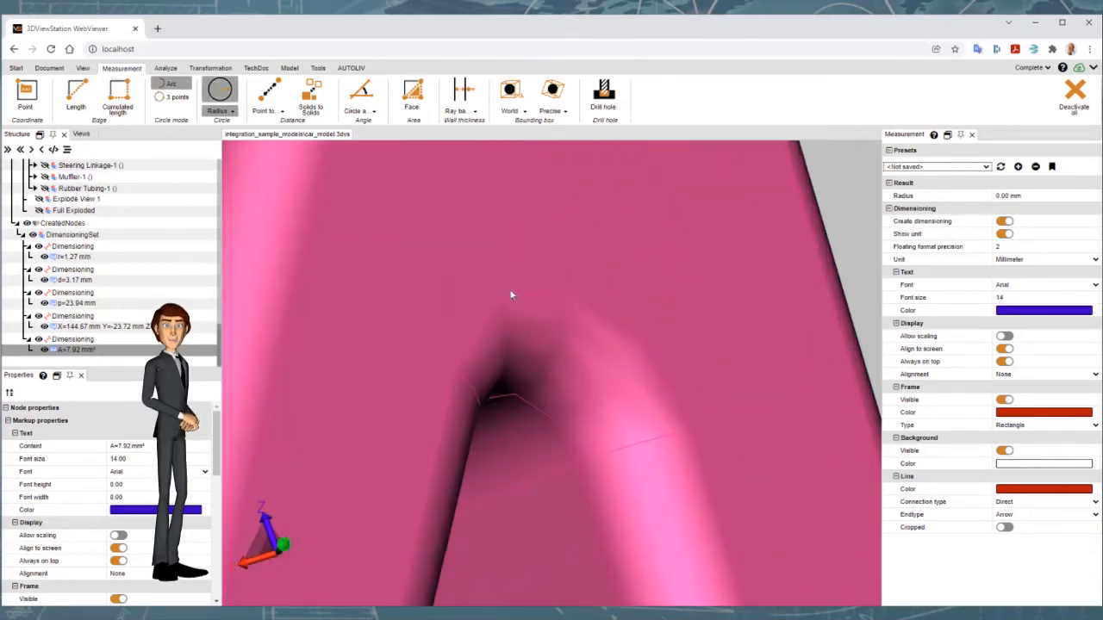
pyautogui.click(172, 96)
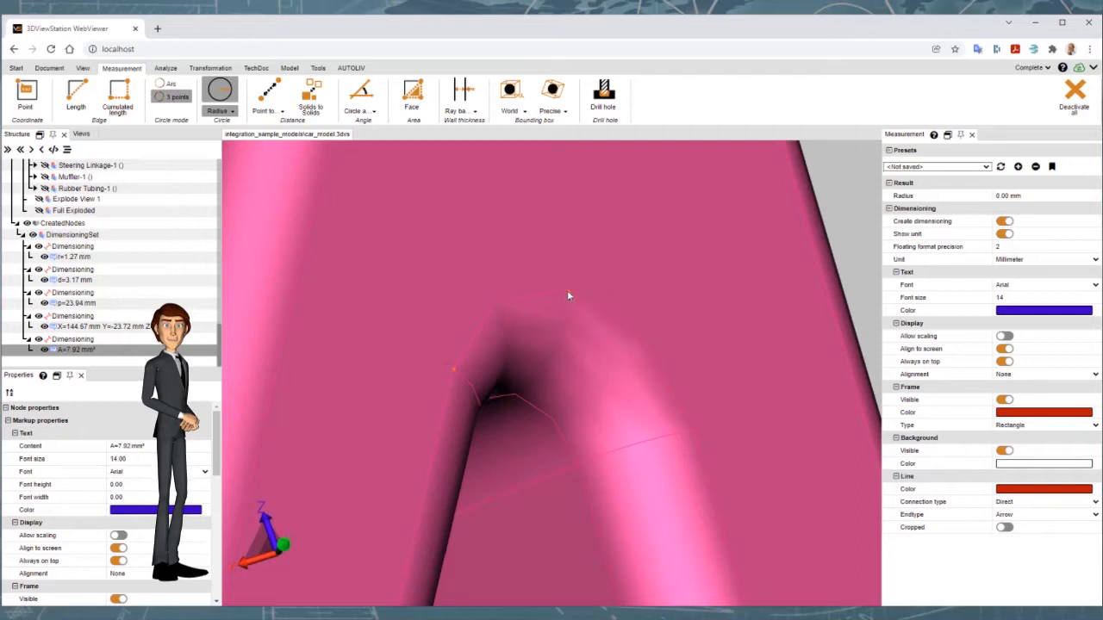
pyautogui.click(694, 435)
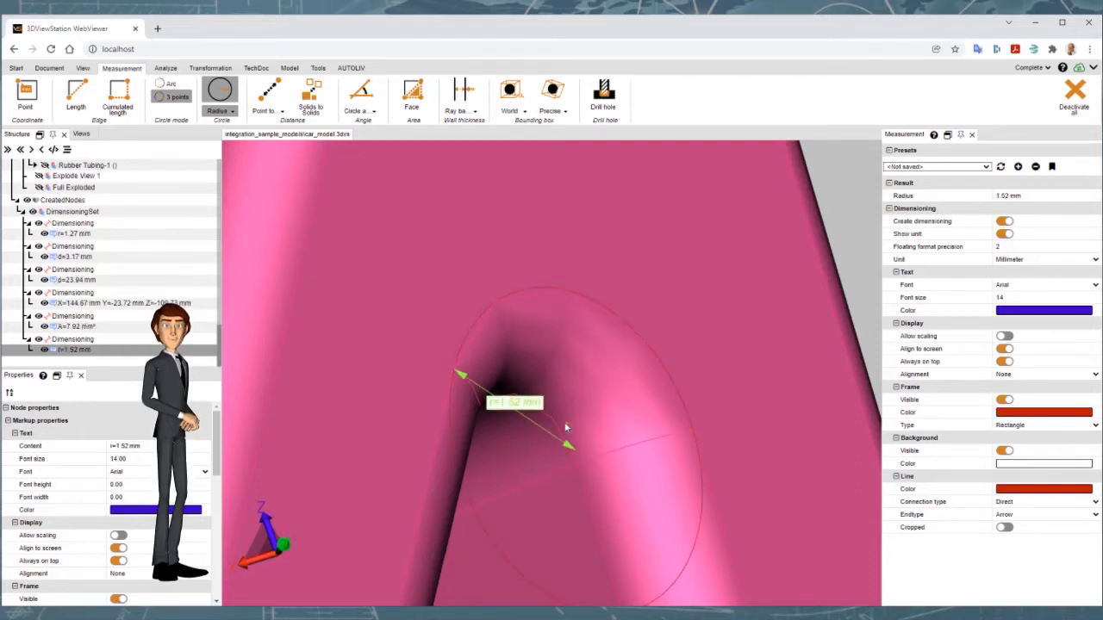
pyautogui.scroll(-5, 565, 429)
pyautogui.scroll(-5, 564, 428)
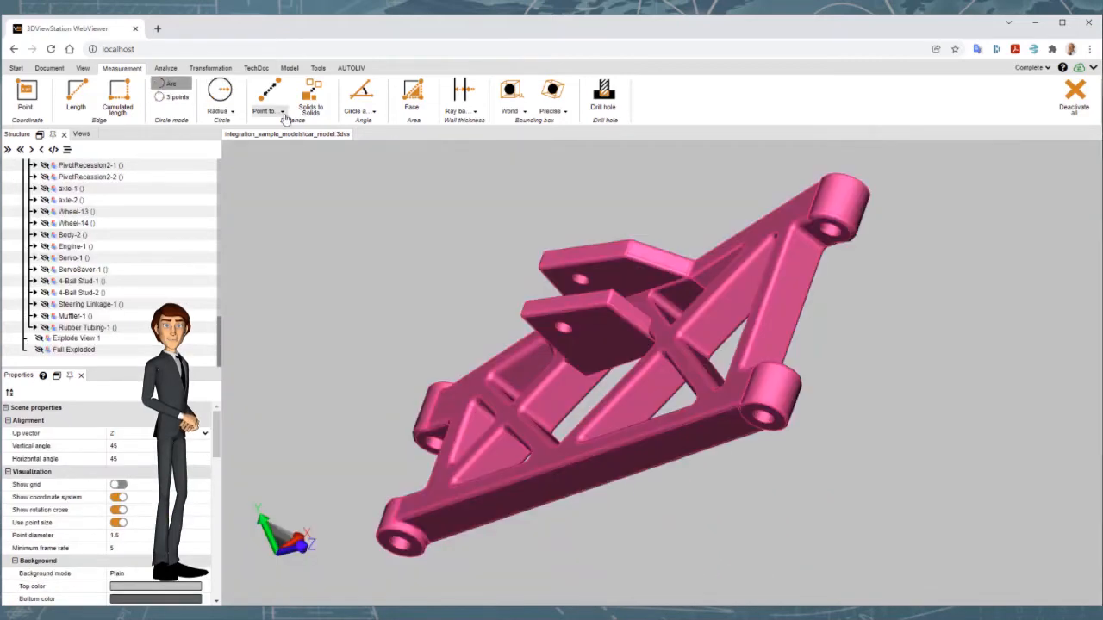
# Dimension the face-to-face distance between the facing inner sides of the two end lugs on the suspension arm
pyautogui.click(282, 112)
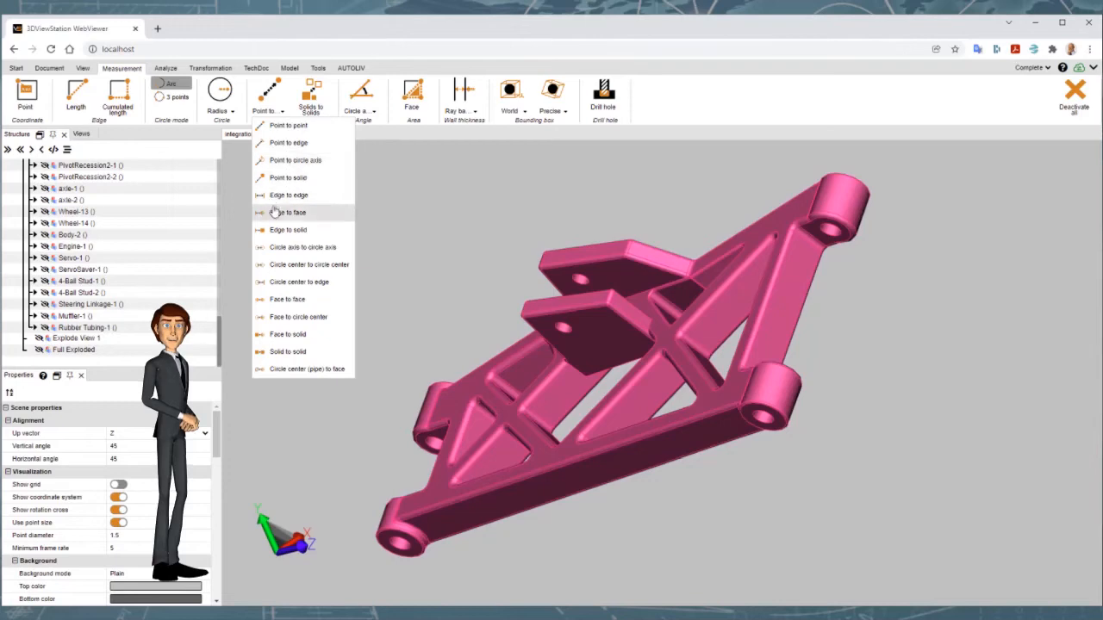
pyautogui.click(281, 299)
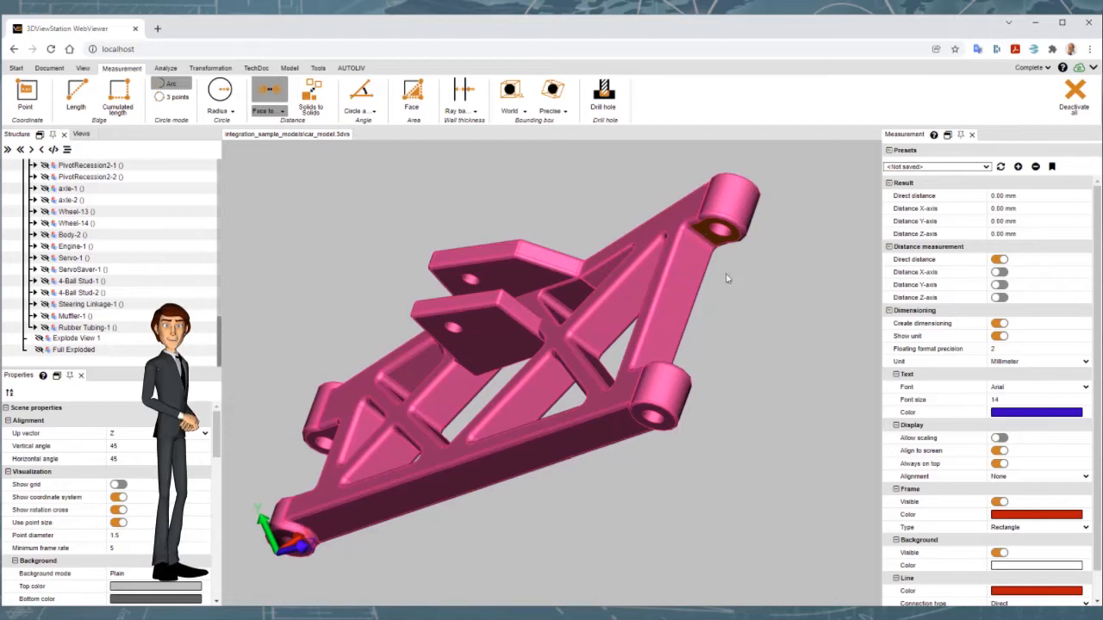
pyautogui.moveTo(778, 317); pyautogui.dragTo(608, 347)
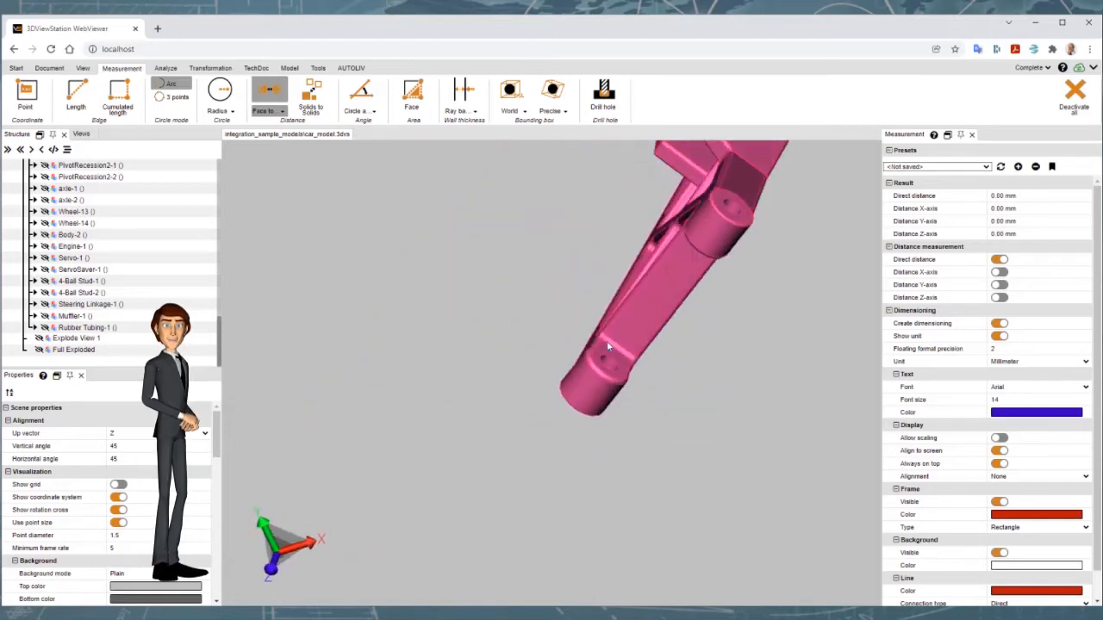
pyautogui.click(593, 358)
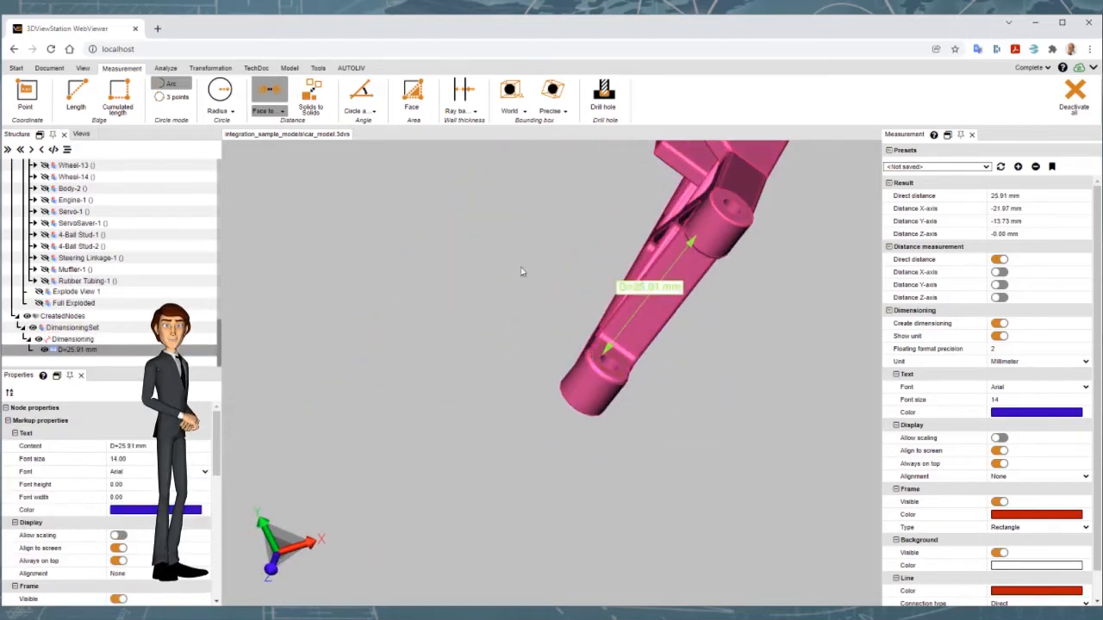
pyautogui.moveTo(521, 272); pyautogui.dragTo(701, 276)
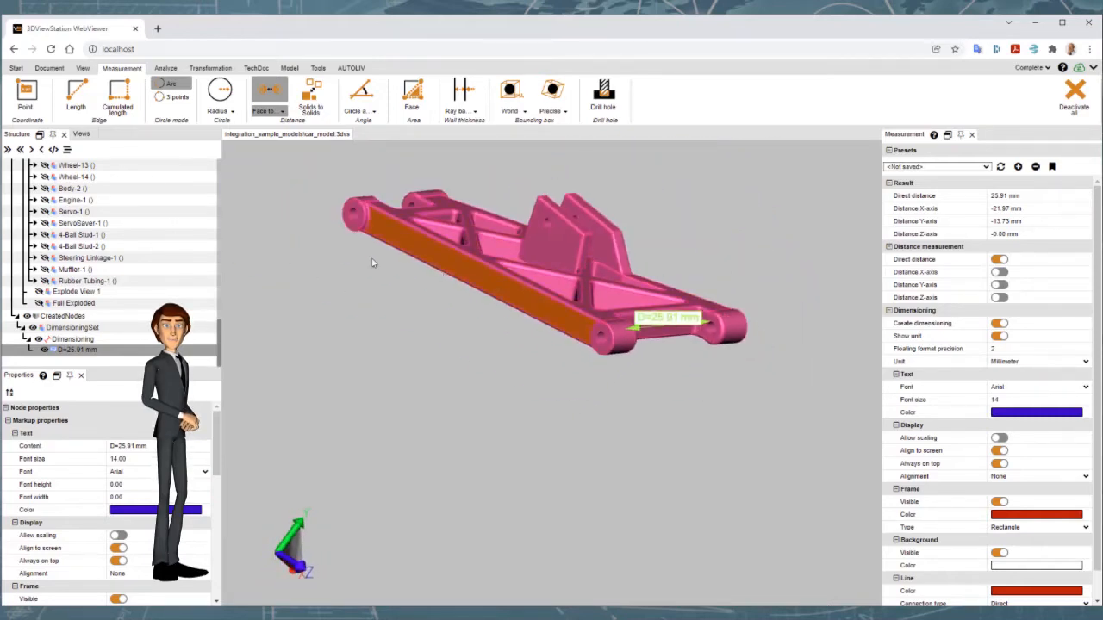
# Dimension the circle-axis-to-circle-axis distance between the lug holes at both ends of the arm's long side beam
pyautogui.click(264, 113)
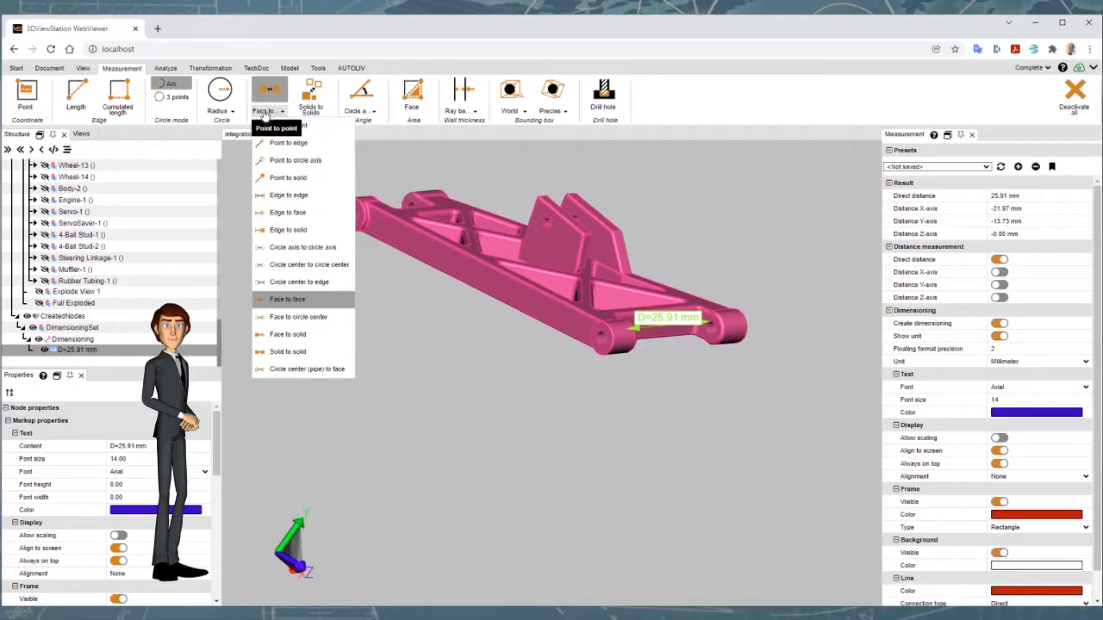
pyautogui.click(307, 248)
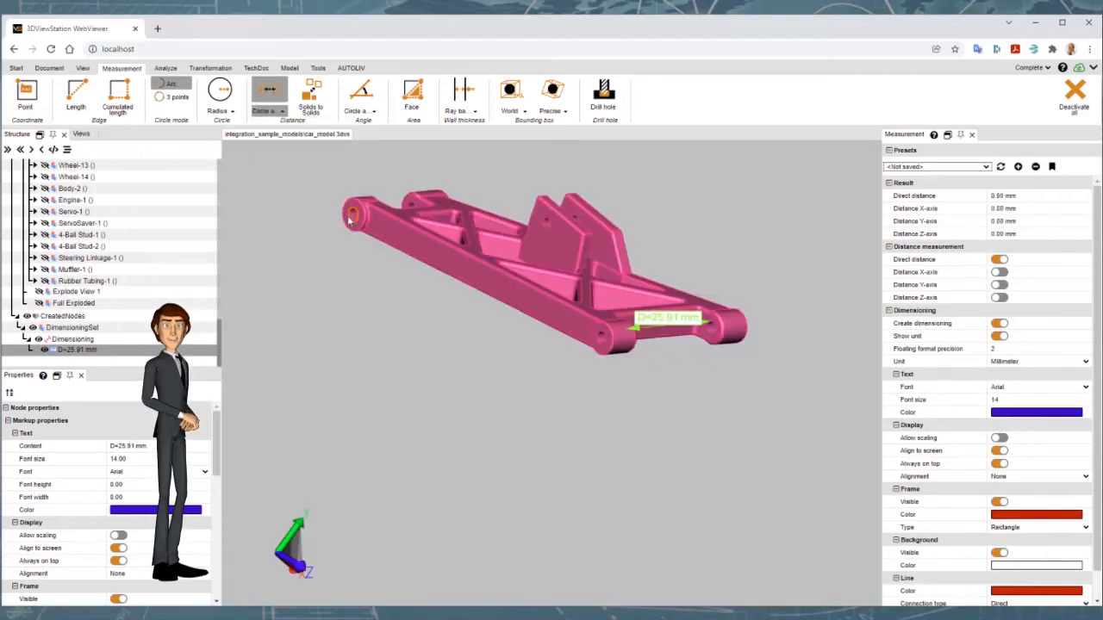
pyautogui.click(600, 343)
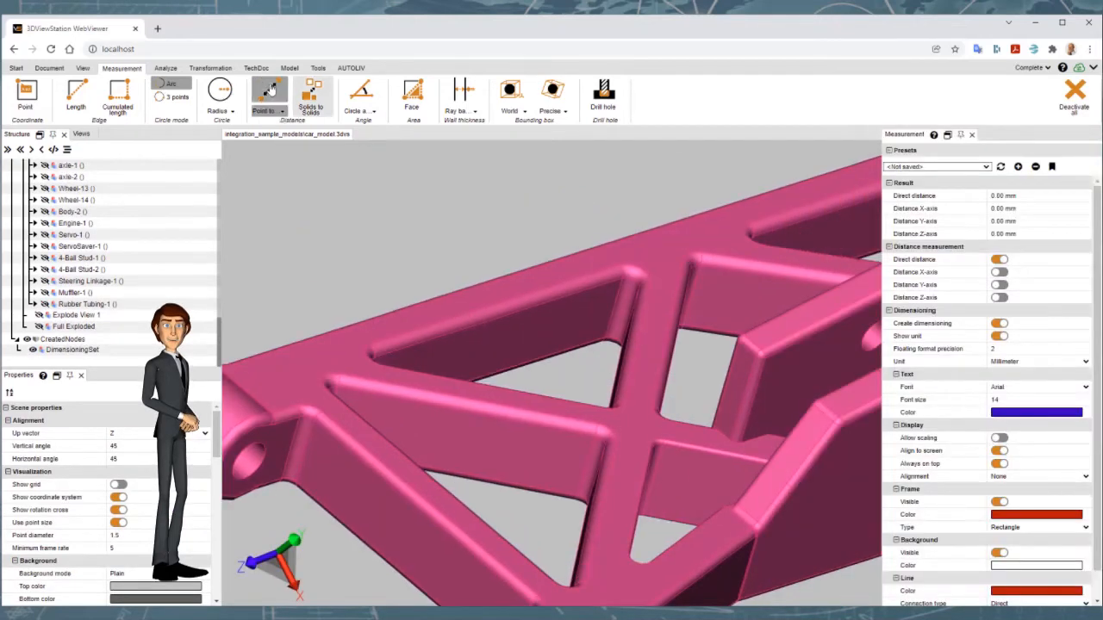
# Dimension the point-to-point distance between the ends of the triangular cutout's long edge, including the X-, Y- and Z-axis distances
pyautogui.click(270, 88)
pyautogui.click(1000, 272)
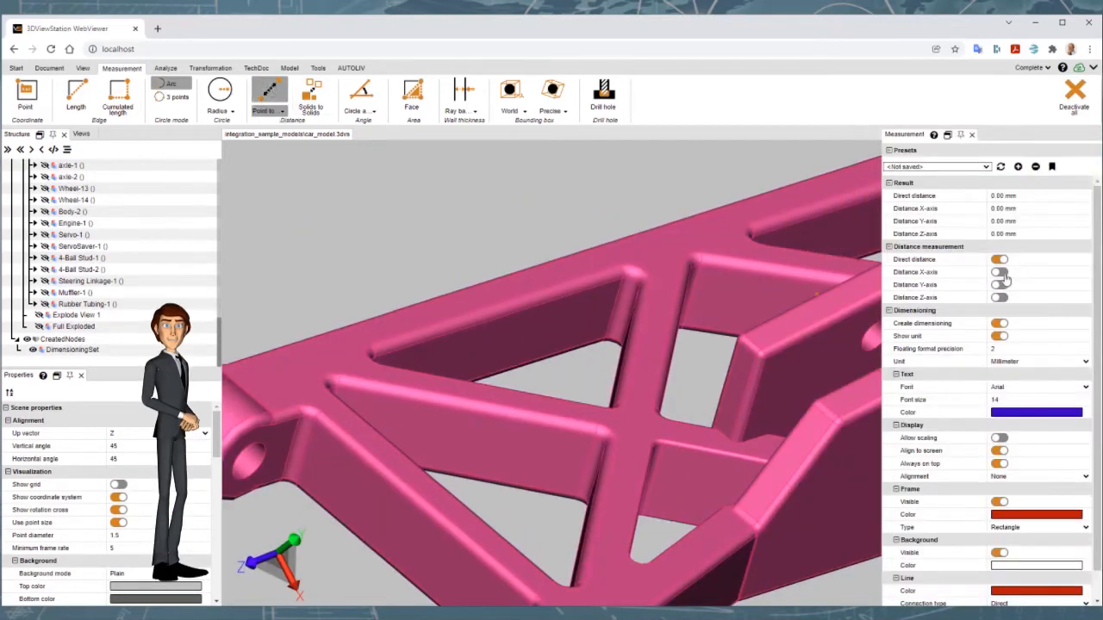
pyautogui.click(999, 285)
pyautogui.click(999, 297)
pyautogui.click(340, 376)
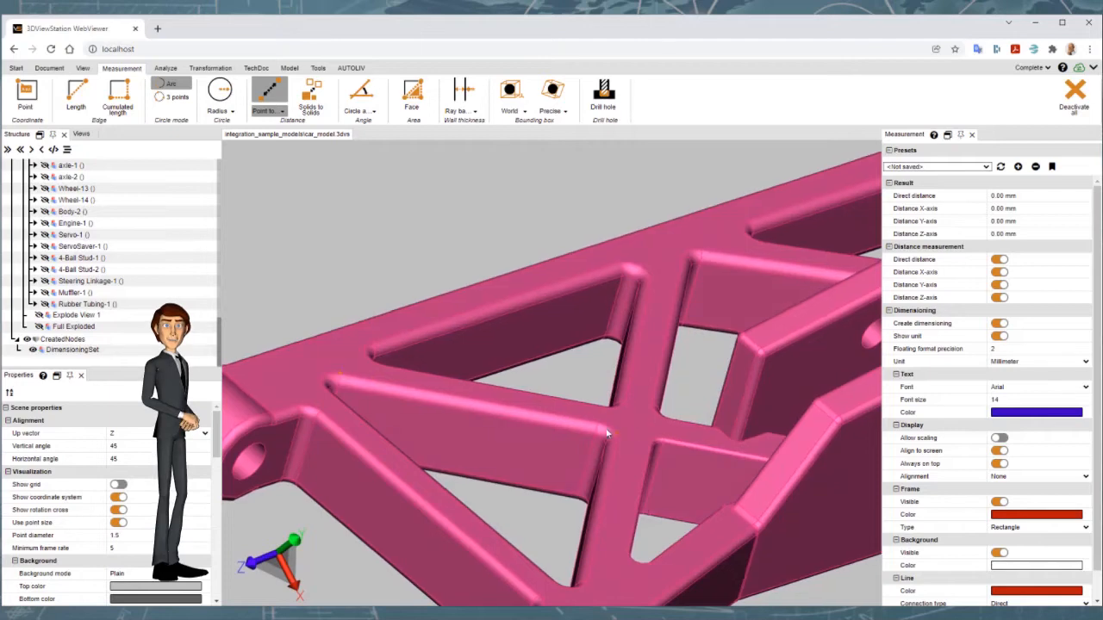
pyautogui.click(597, 424)
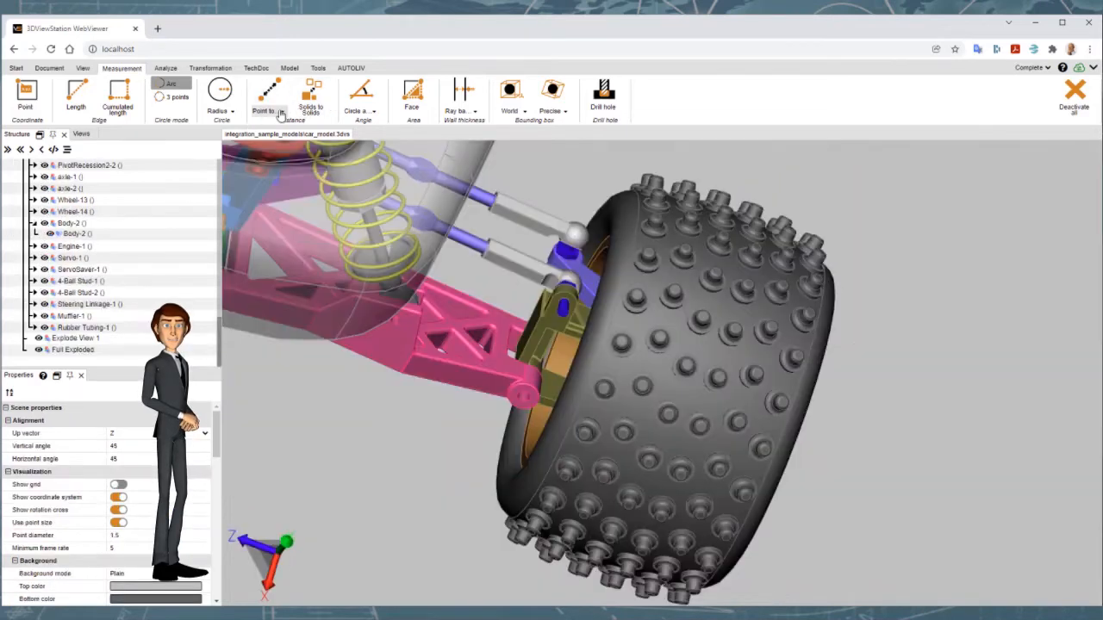
# Dimension the solid-to-solid distance between the tire and the upper link's ball end, and delete the created dimension
pyautogui.click(278, 111)
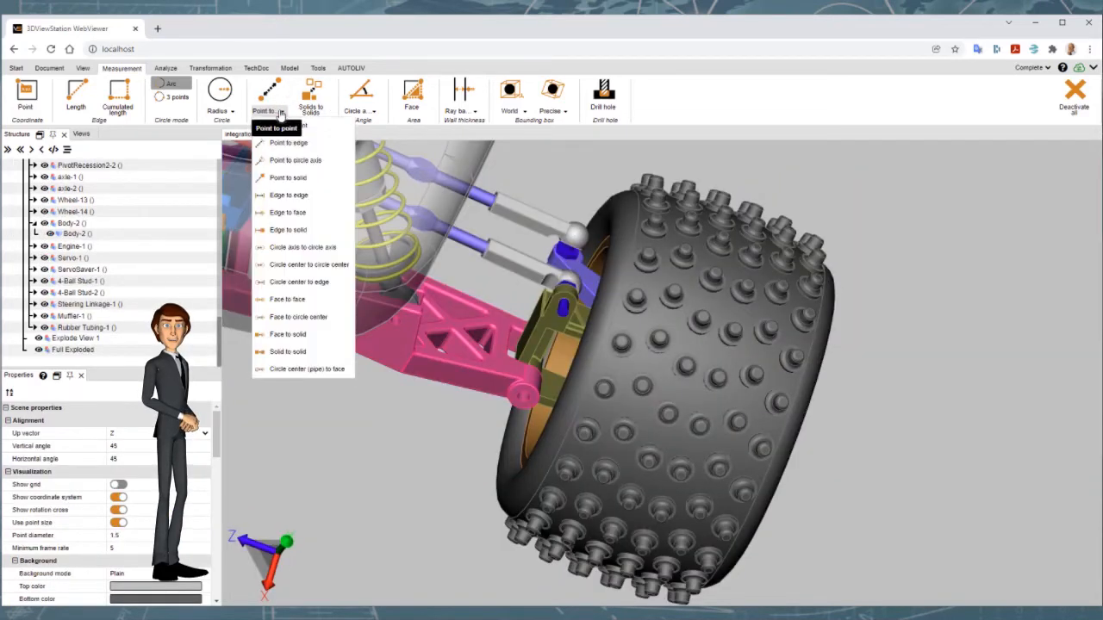
pyautogui.click(277, 352)
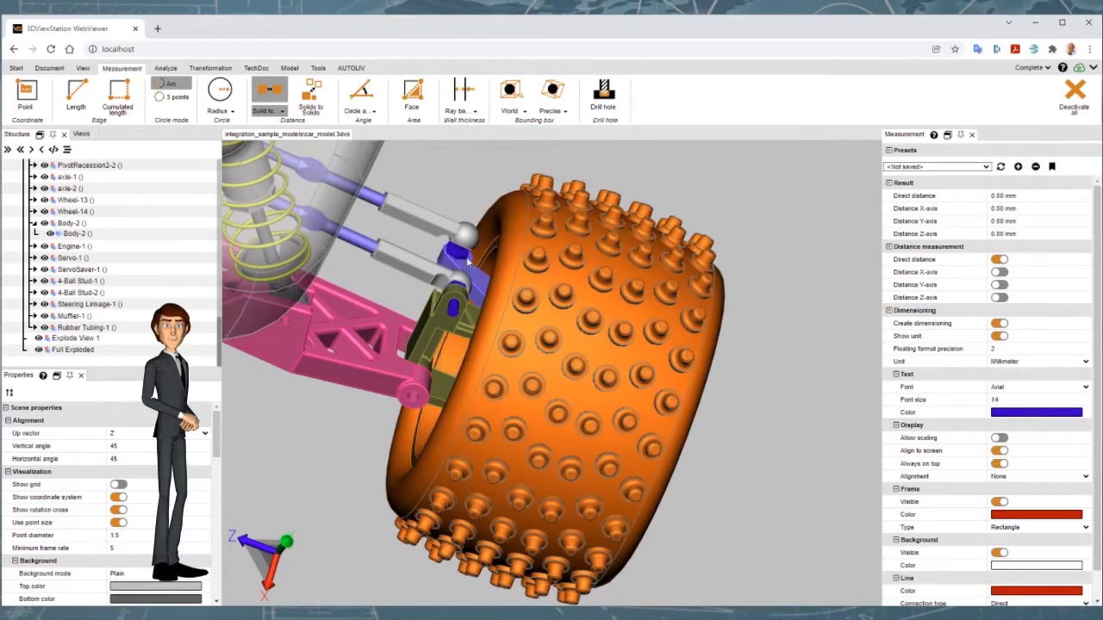
pyautogui.click(472, 243)
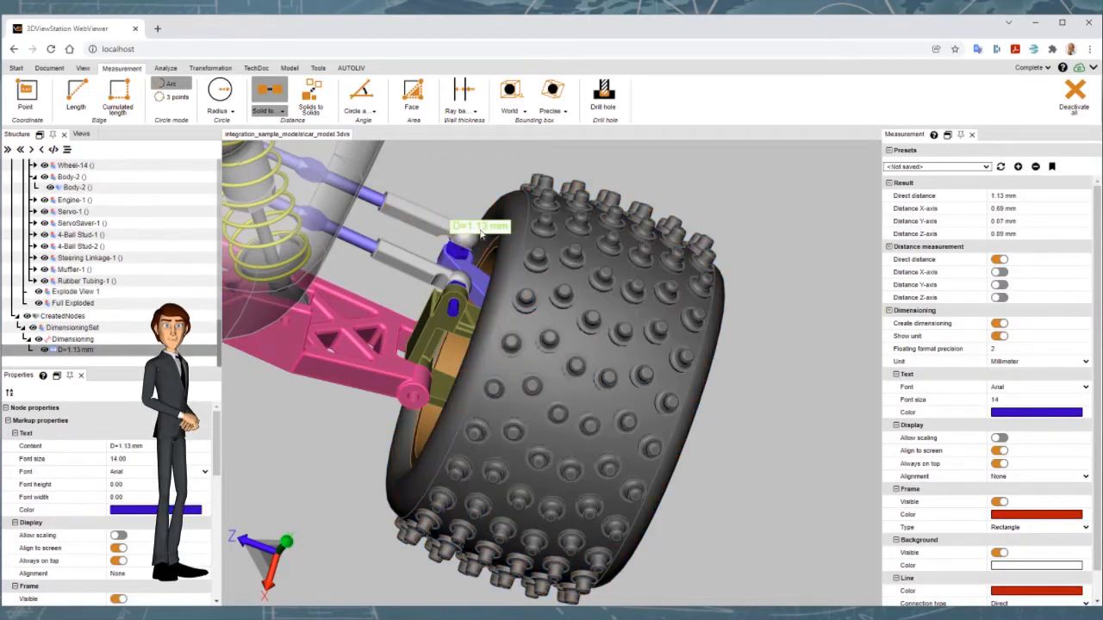
pyautogui.moveTo(480, 229); pyautogui.dragTo(464, 177)
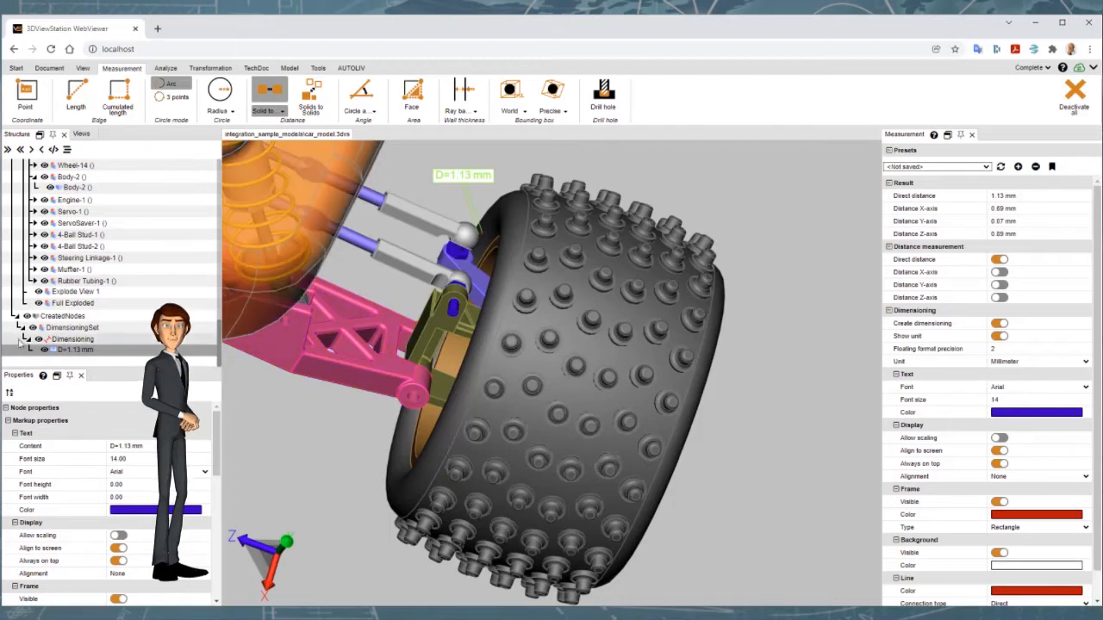
pyautogui.rightClick(50, 320)
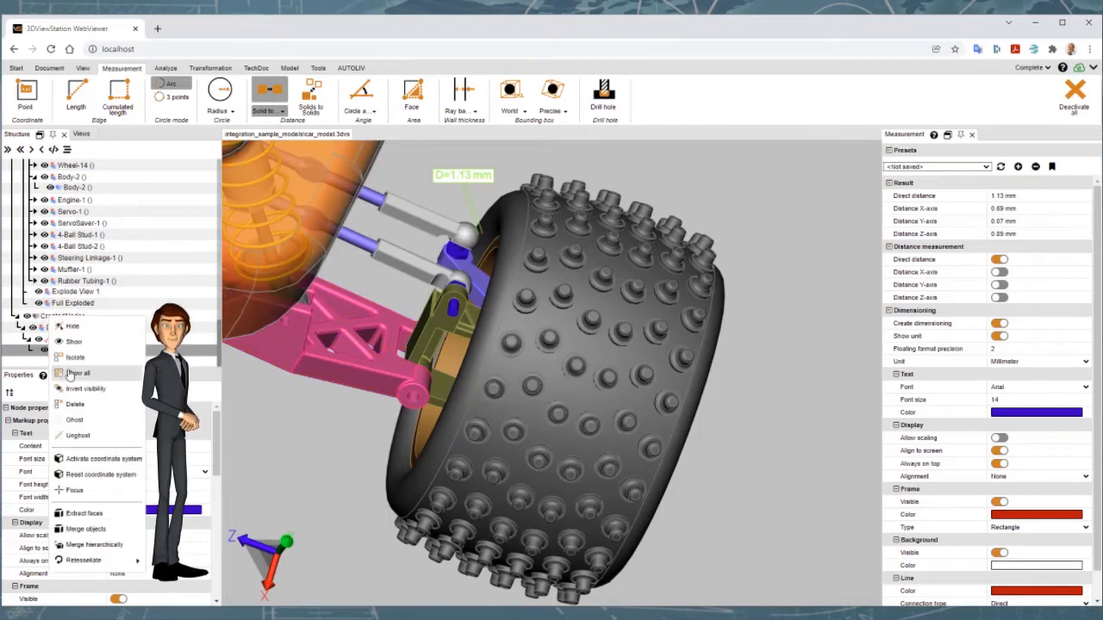
pyautogui.click(75, 405)
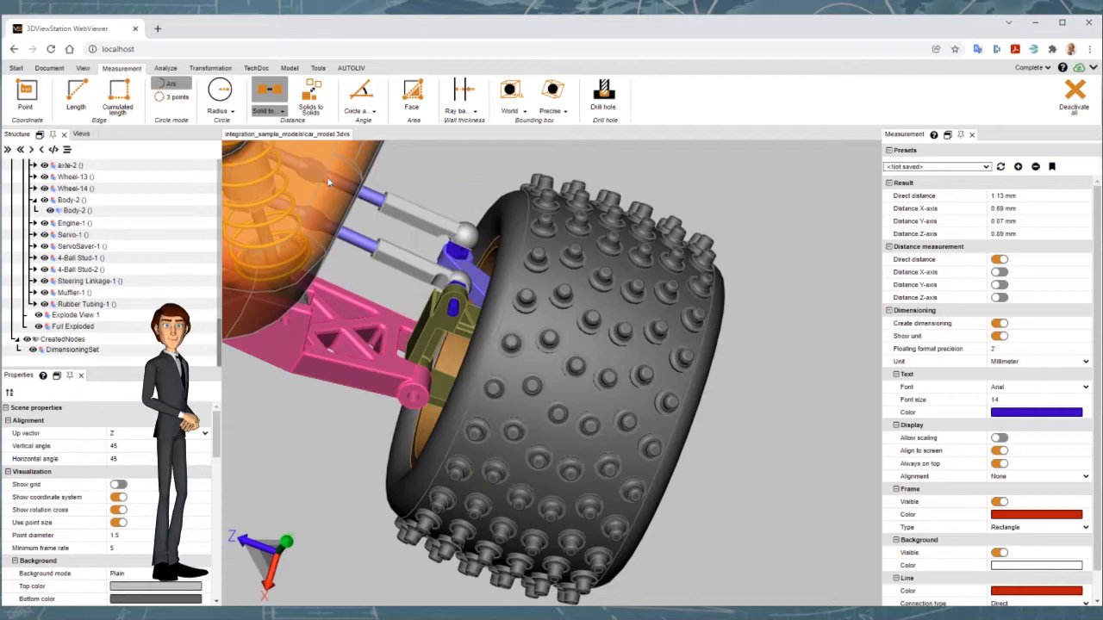
# Dimension the solids-to-solids distance between the tire and the upper link's ball end, computed as Selected against each other
pyautogui.click(312, 97)
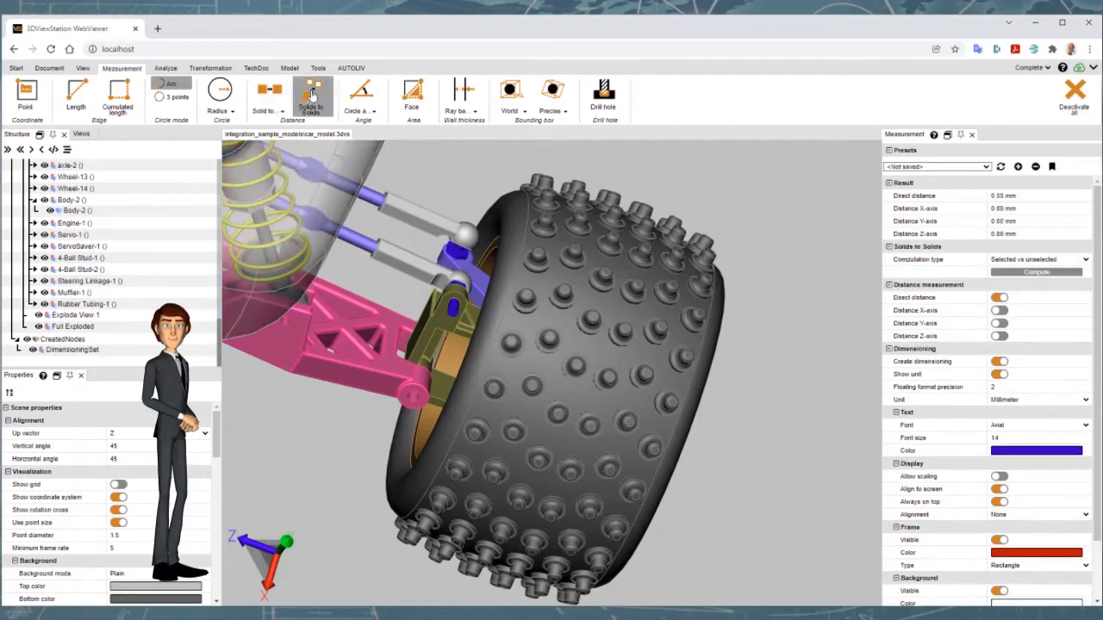
pyautogui.click(511, 220)
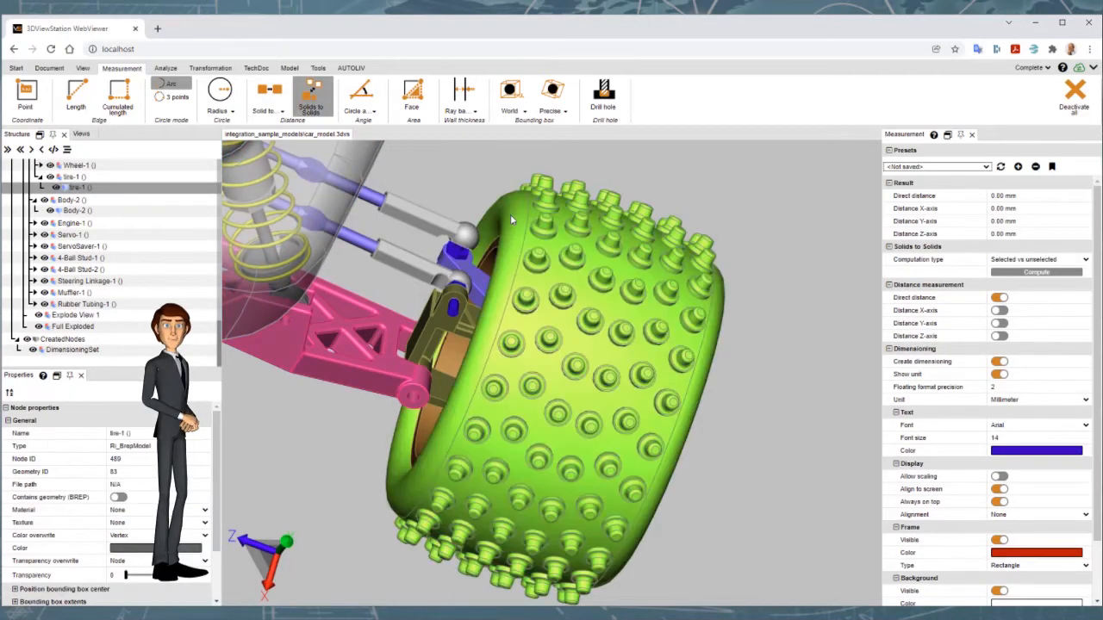
pyautogui.keyDown('ctrl'); pyautogui.click(466, 240); pyautogui.keyUp('ctrl')
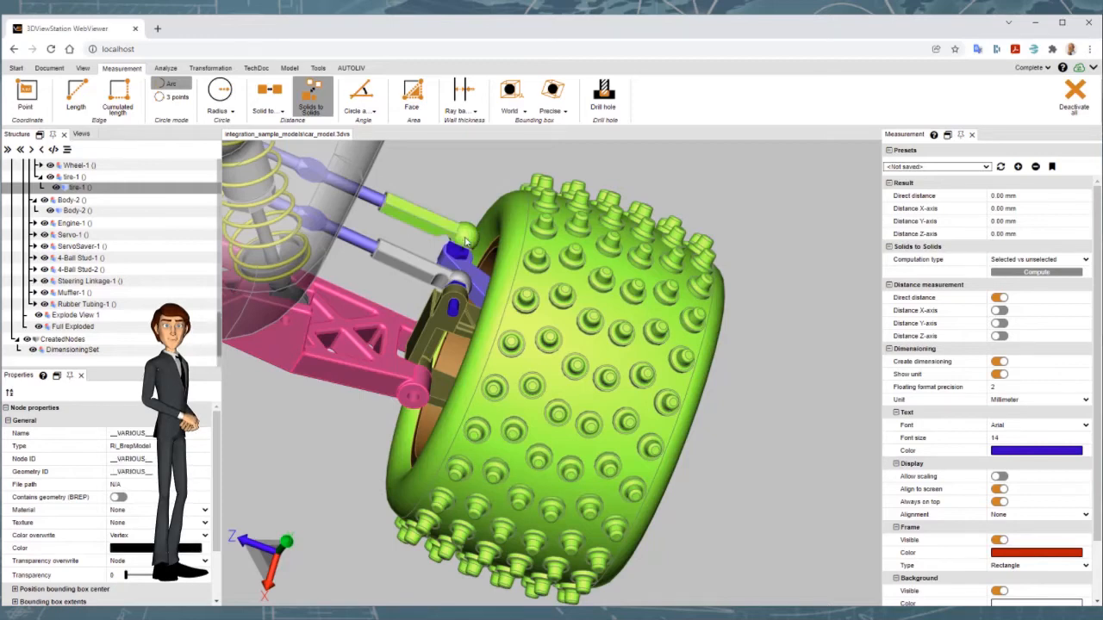
pyautogui.click(1060, 260)
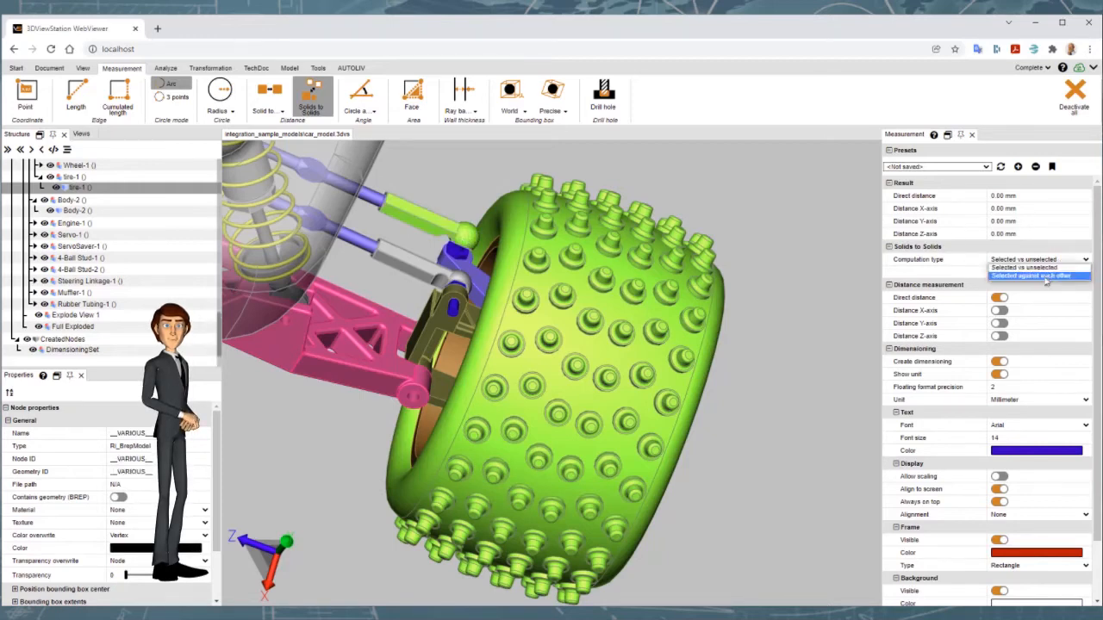
pyautogui.click(1045, 276)
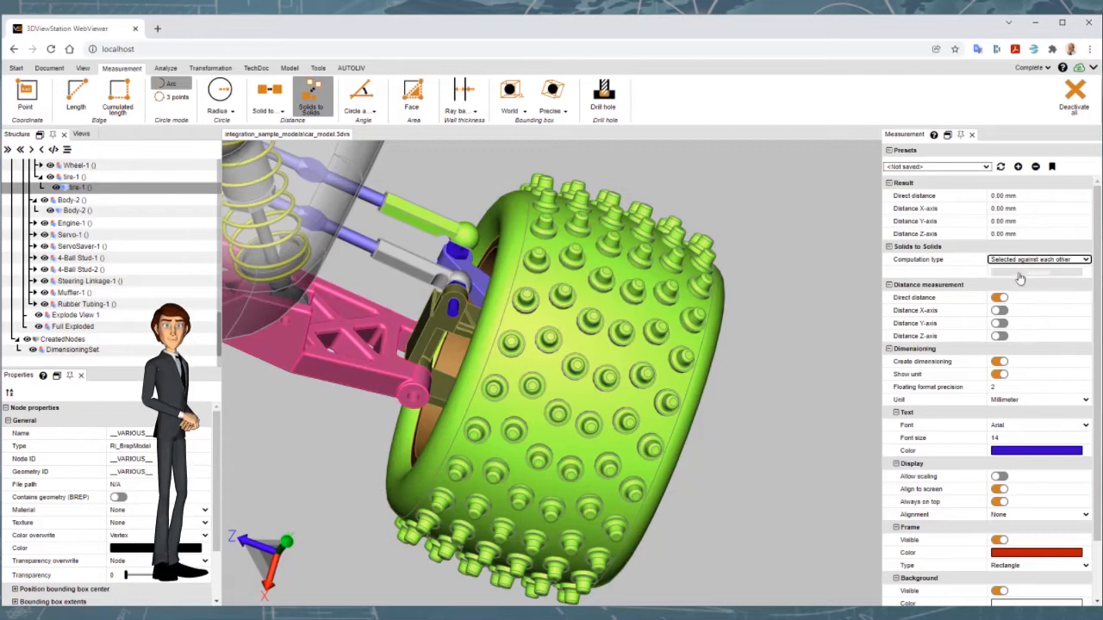
pyautogui.click(1020, 274)
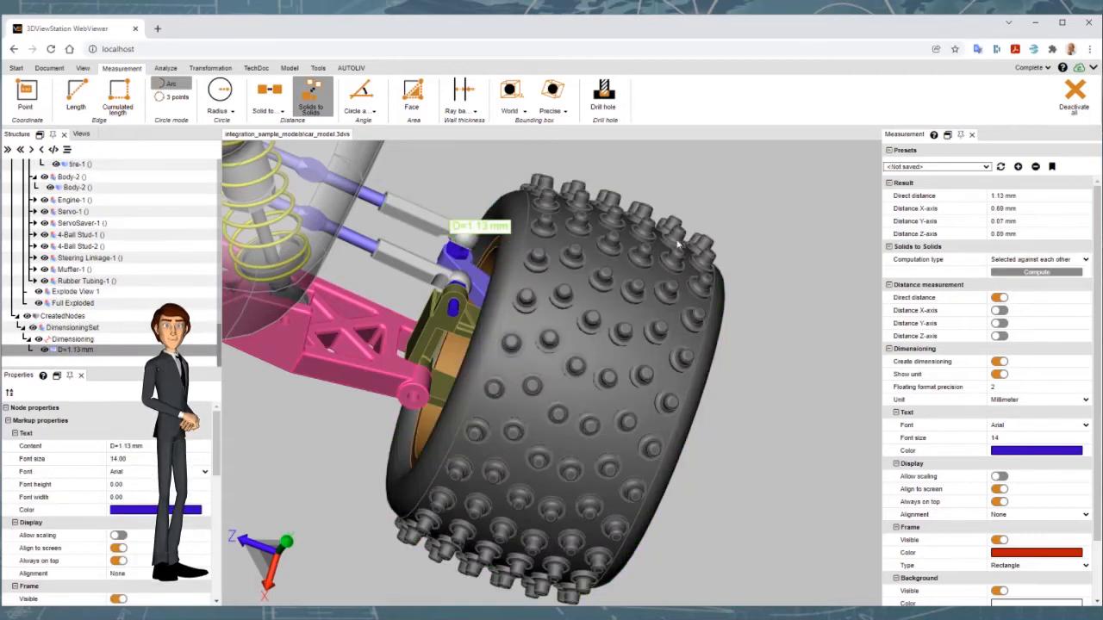
# Dimension the solids-to-solids distance from the muffler and its stinger to the remaining parts, computed as Selected vs unselected
pyautogui.moveTo(726, 214); pyautogui.dragTo(641, 395)
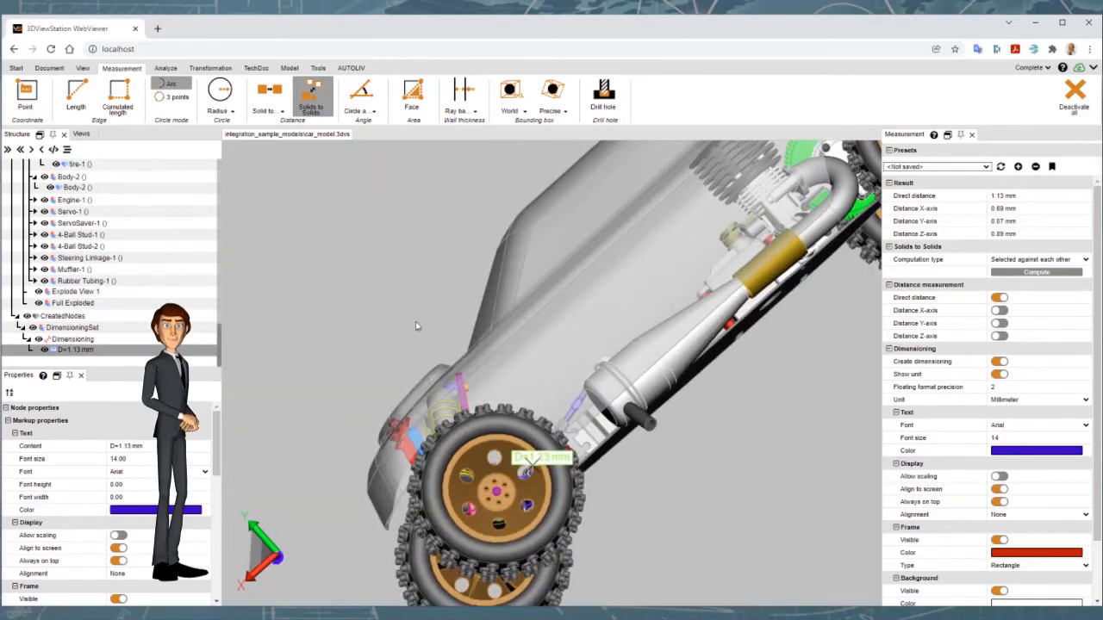
pyautogui.click(656, 389)
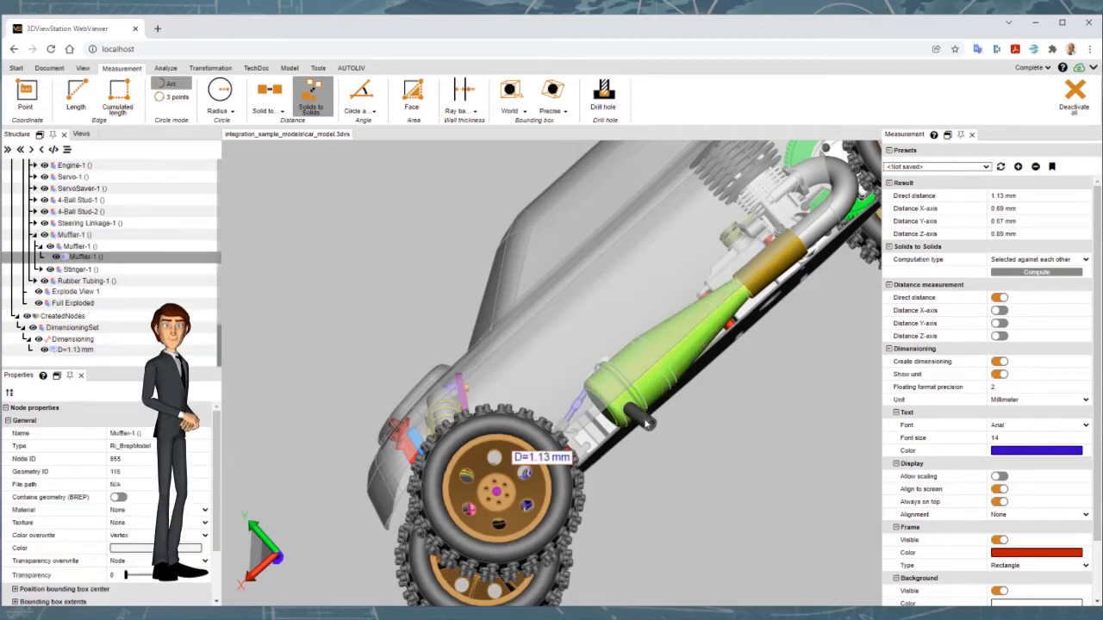
pyautogui.keyDown('ctrl'); pyautogui.click(645, 423); pyautogui.keyUp('ctrl')
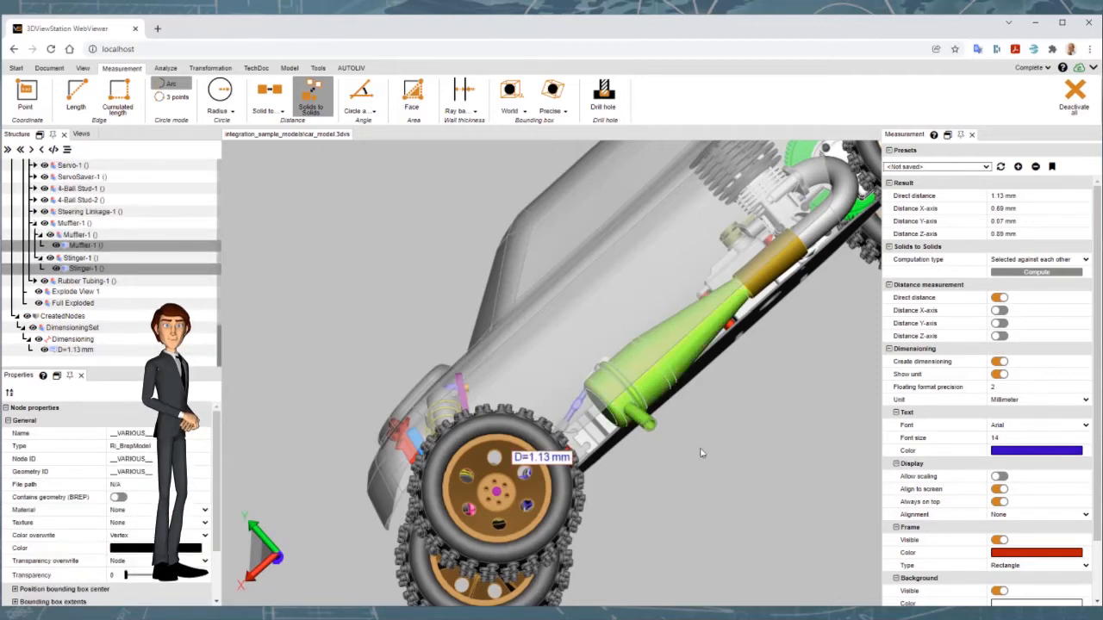
pyautogui.moveTo(701, 453); pyautogui.dragTo(763, 474)
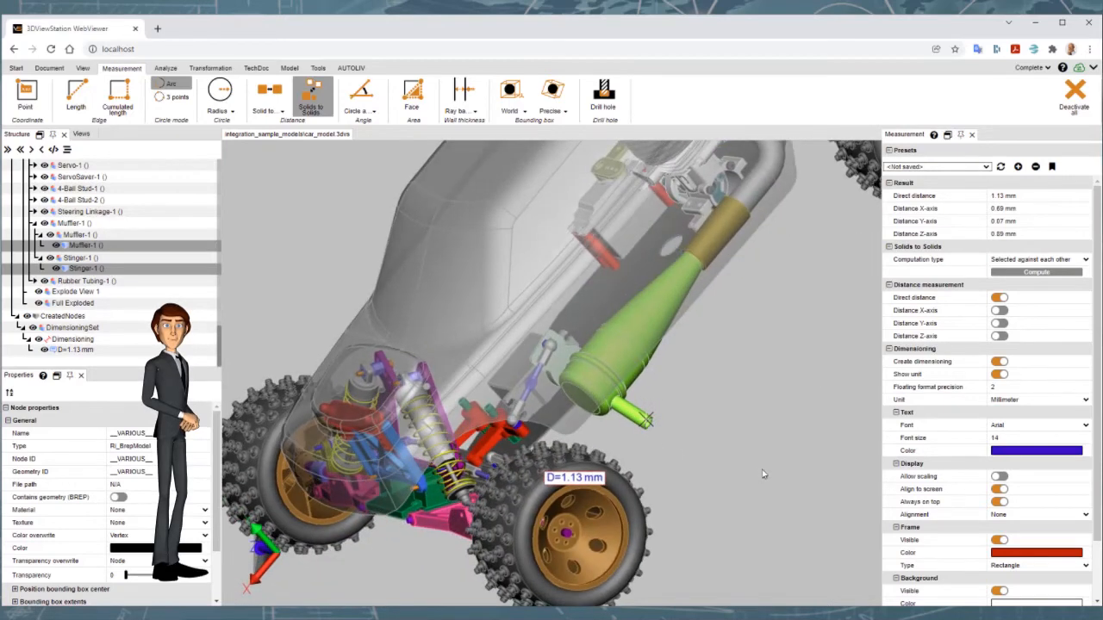
pyautogui.click(1047, 260)
pyautogui.click(1030, 268)
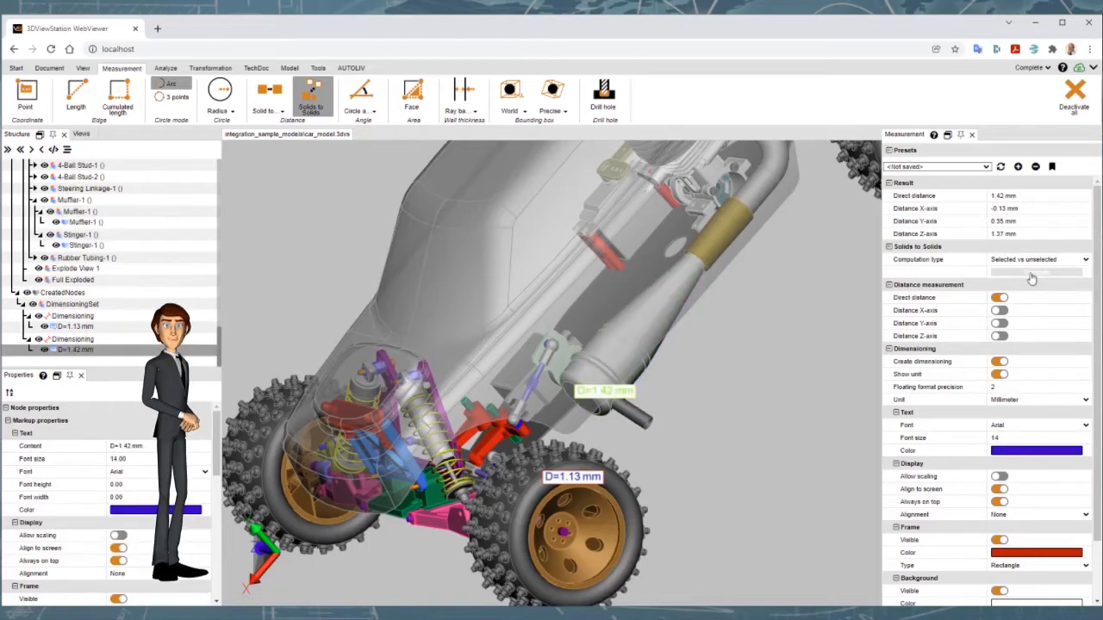
# Examine the muffler clearance dimension up close beside the stinger pipe and move its label above the measured gap
pyautogui.moveTo(690, 411); pyautogui.dragTo(582, 406)
pyautogui.scroll(10, 582, 407)
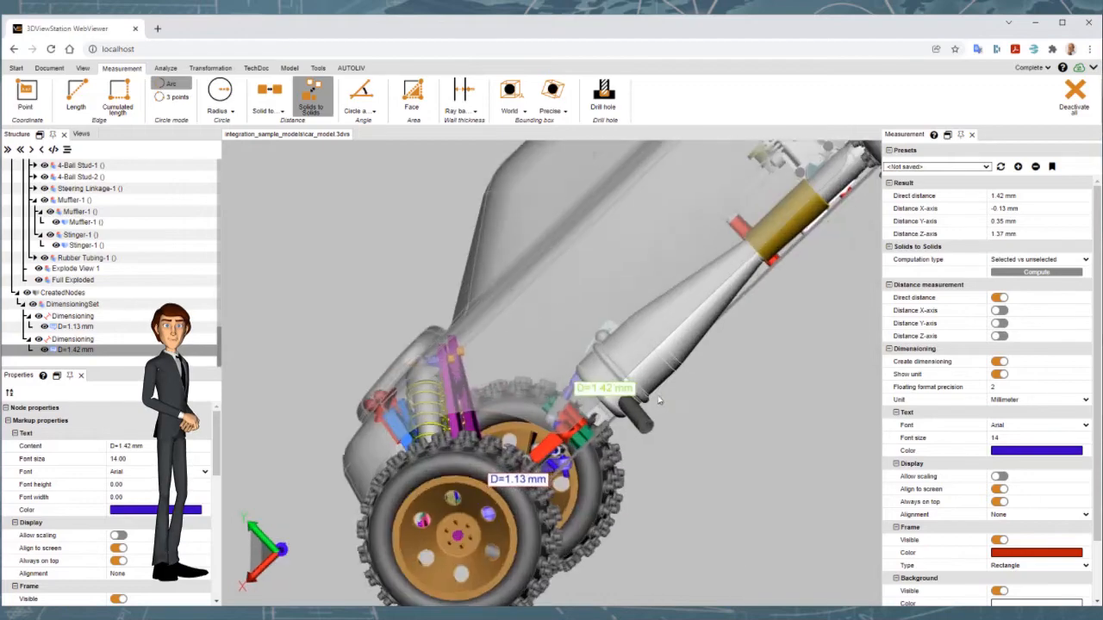
pyautogui.scroll(5, 548, 401)
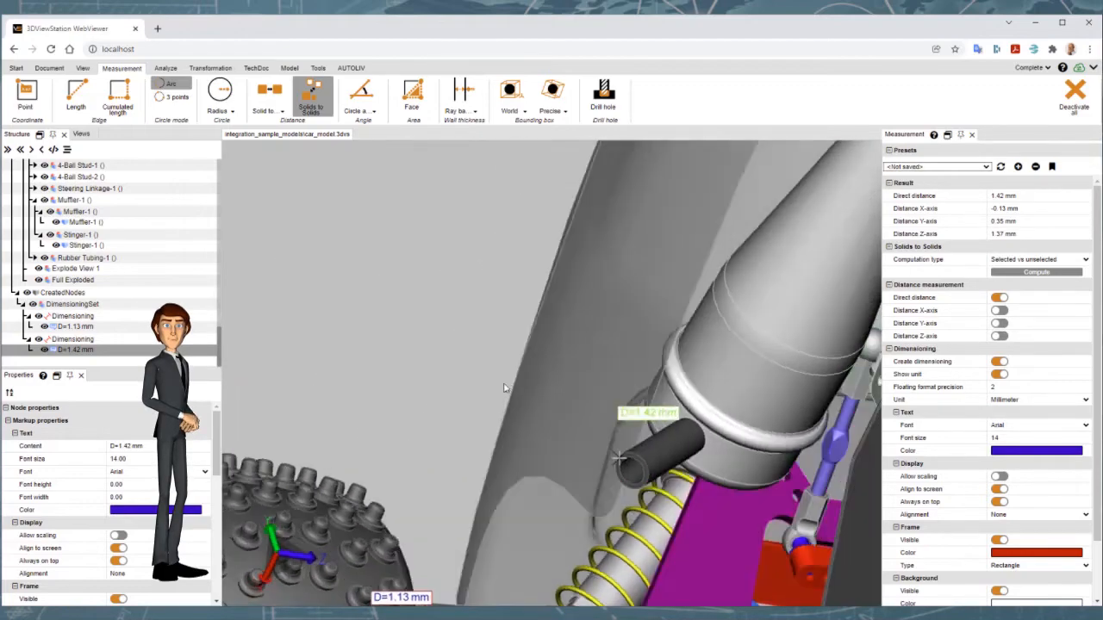
pyautogui.scroll(4, 692, 427)
pyautogui.scroll(6, 692, 427)
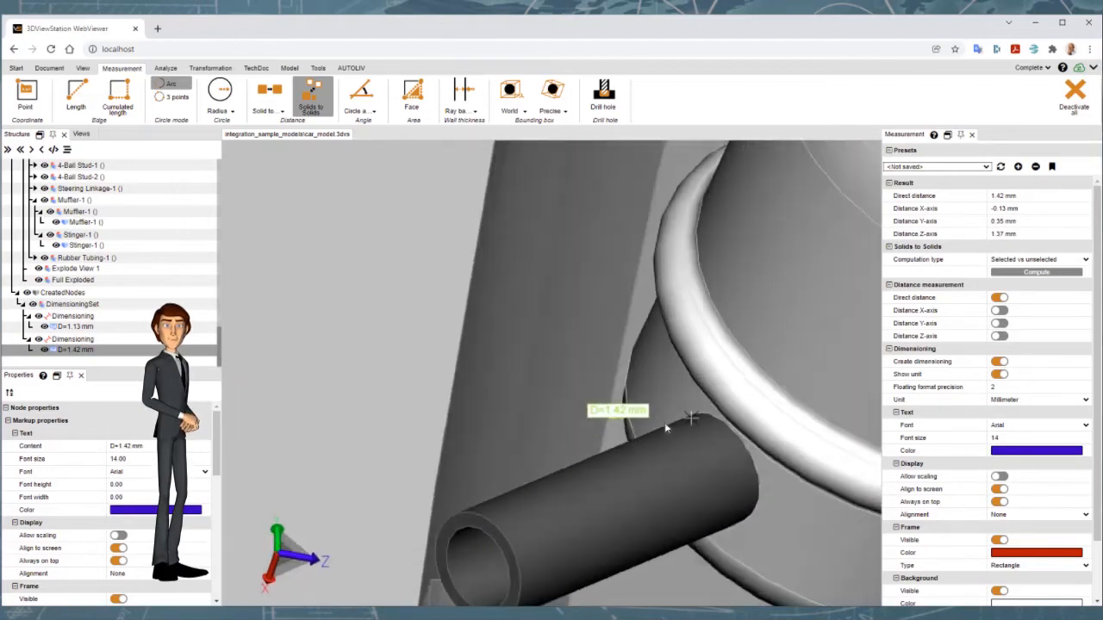
pyautogui.scroll(2, 655, 414)
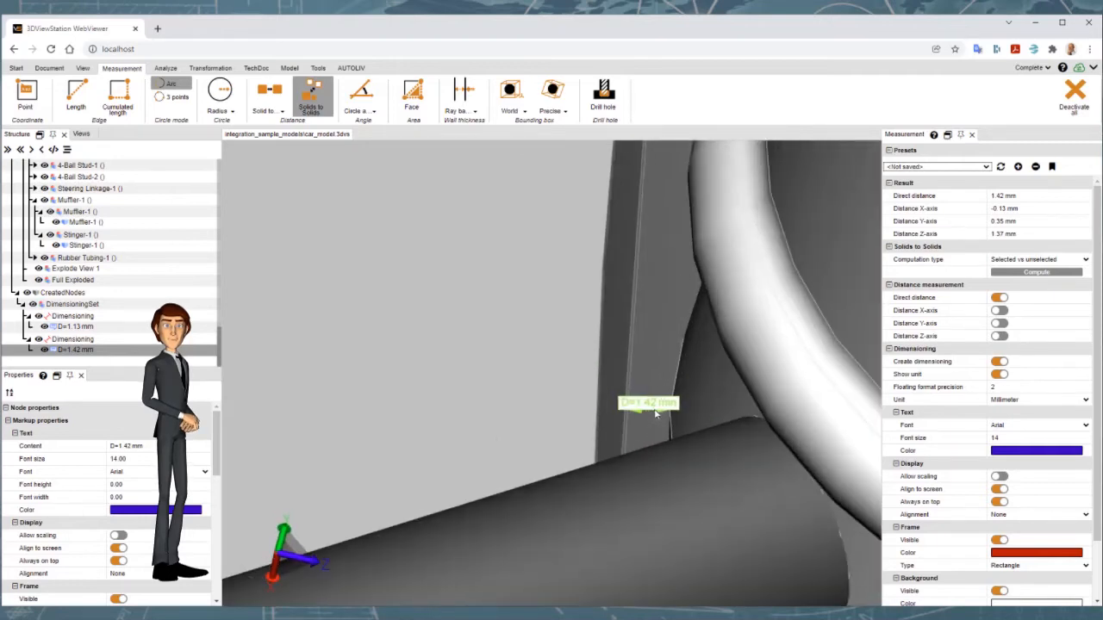
pyautogui.scroll(2, 654, 405)
pyautogui.scroll(-4, 660, 379)
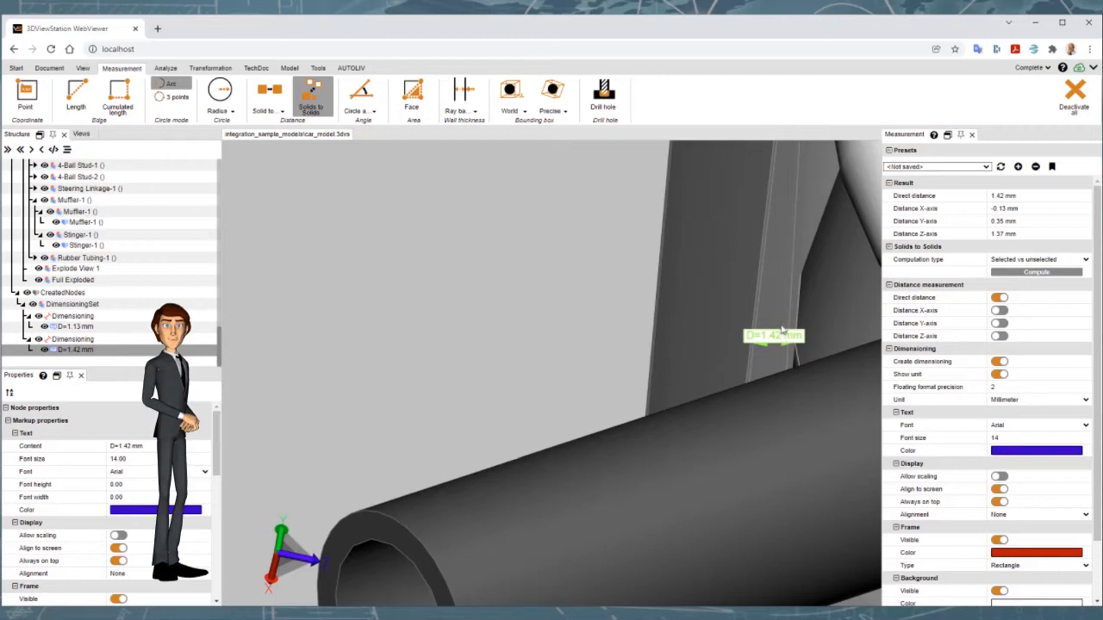
pyautogui.moveTo(783, 331); pyautogui.dragTo(783, 286)
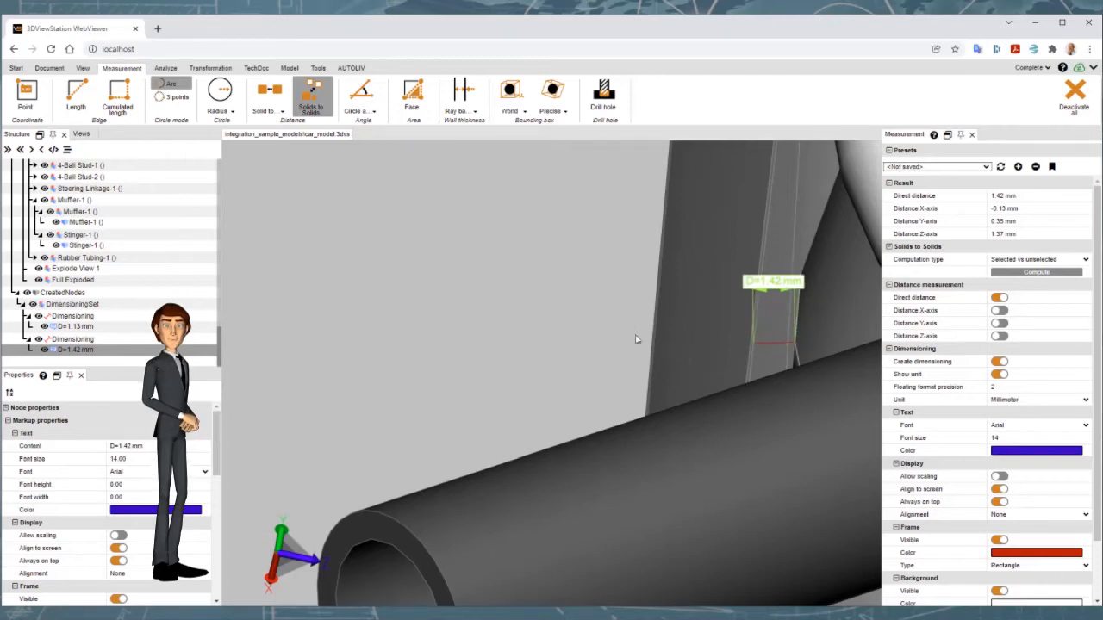
pyautogui.moveTo(630, 323); pyautogui.dragTo(579, 389, button='middle')
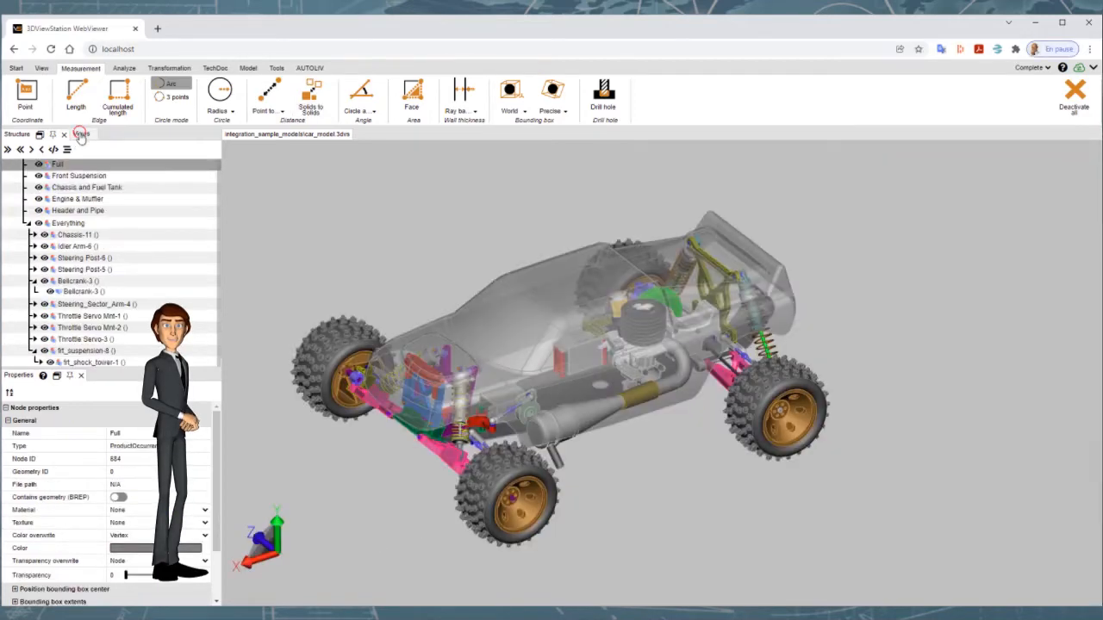
# Recall the saved View 4 with the isolated tire
pyautogui.click(81, 135)
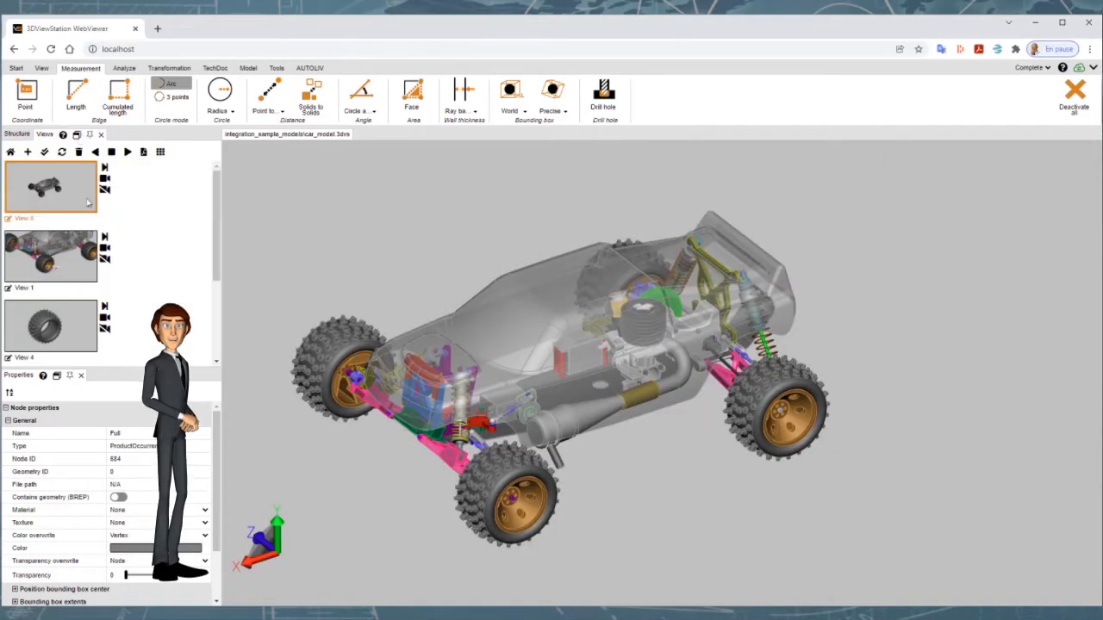
pyautogui.scroll(-3, 73, 256)
pyautogui.click(54, 222)
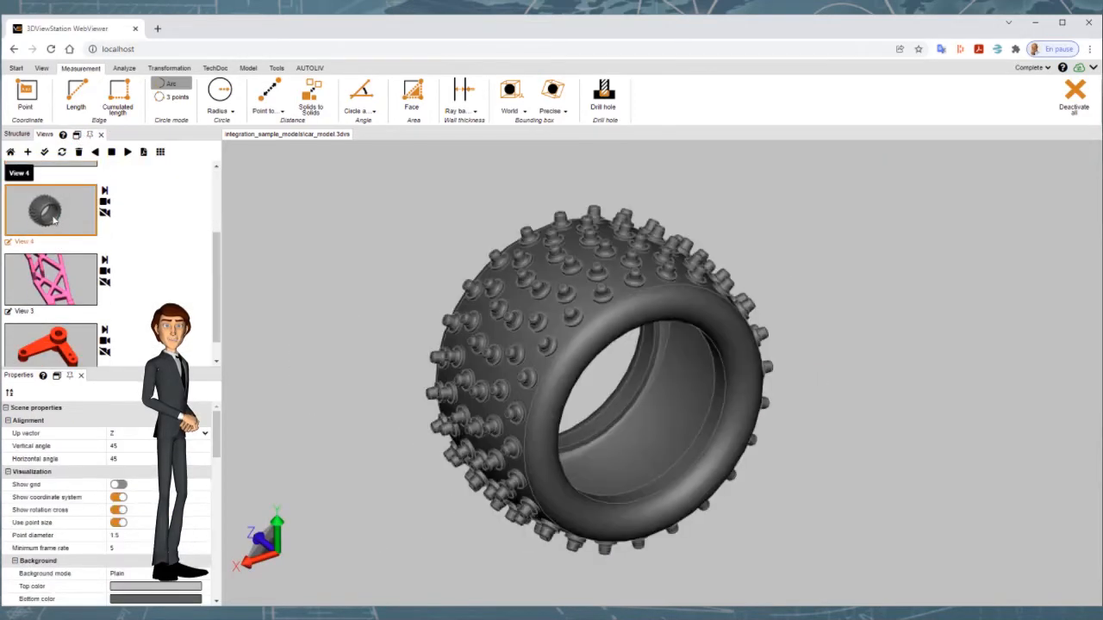
# Dimension the circle-axis-to-circle-axis angle between two neighboring studs along the tire's front edge
pyautogui.click(373, 111)
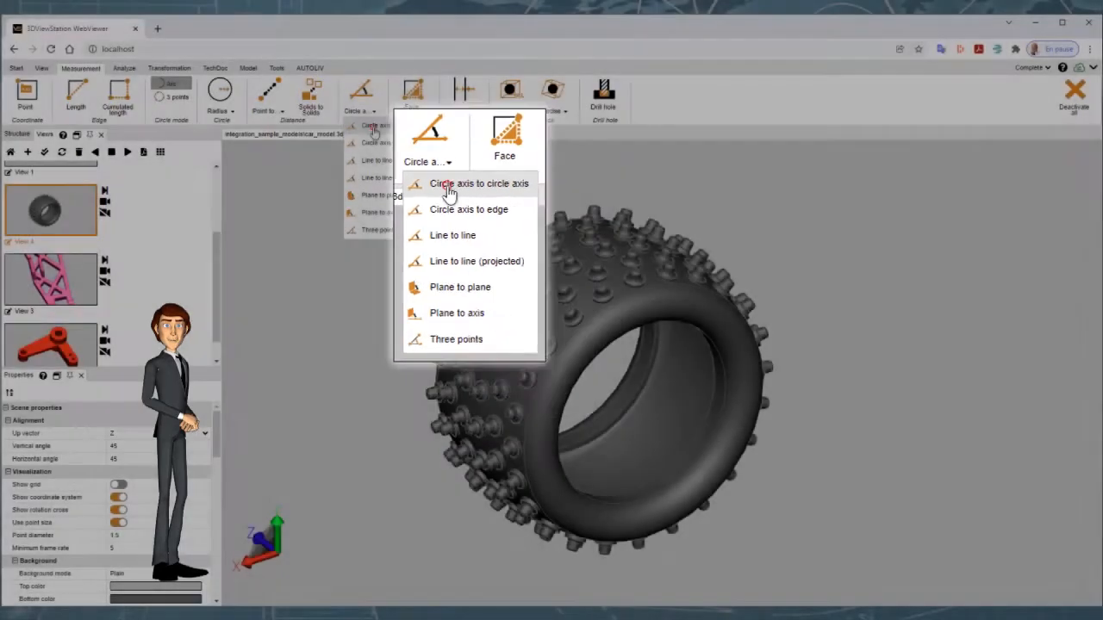
pyautogui.click(375, 127)
pyautogui.scroll(5, 457, 310)
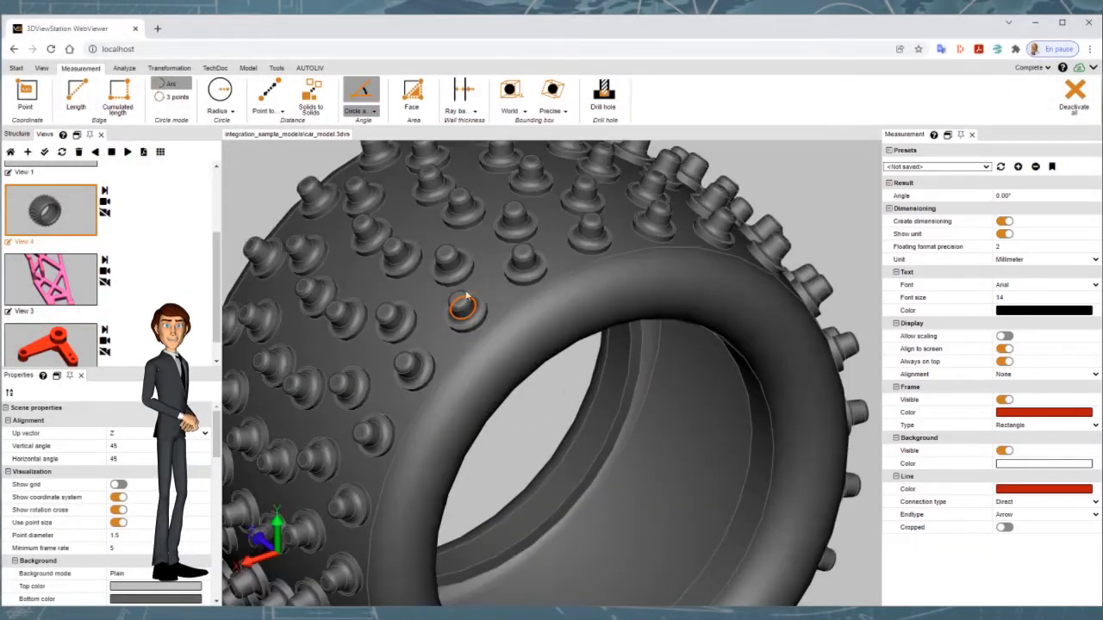
pyautogui.click(527, 256)
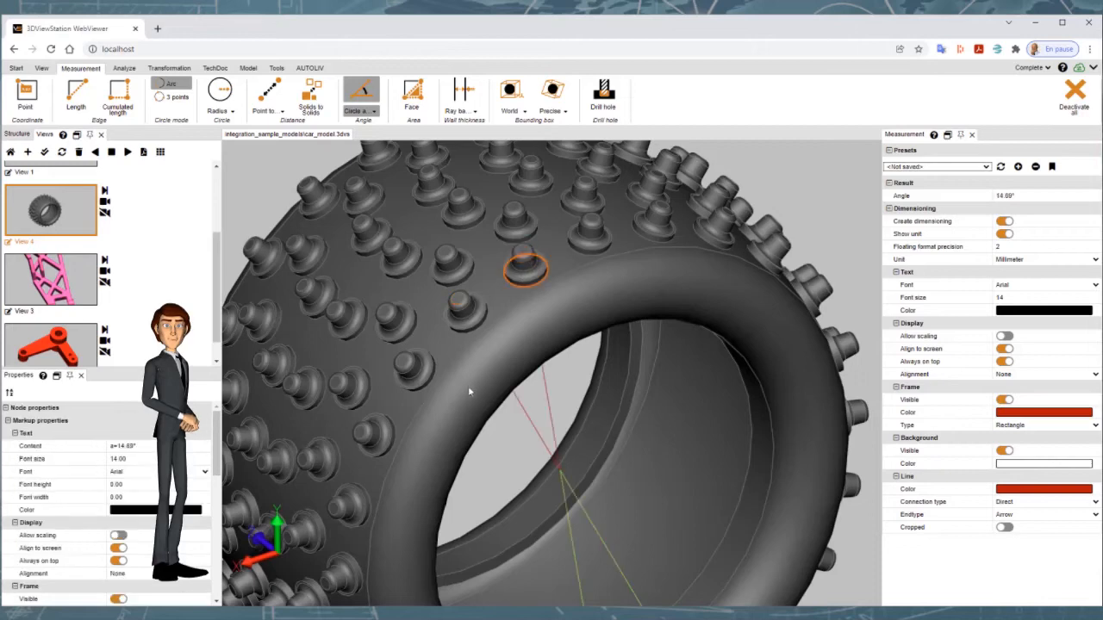
# Move the stud angle label up onto the tire's tread and update View 4
pyautogui.scroll(-5, 588, 537)
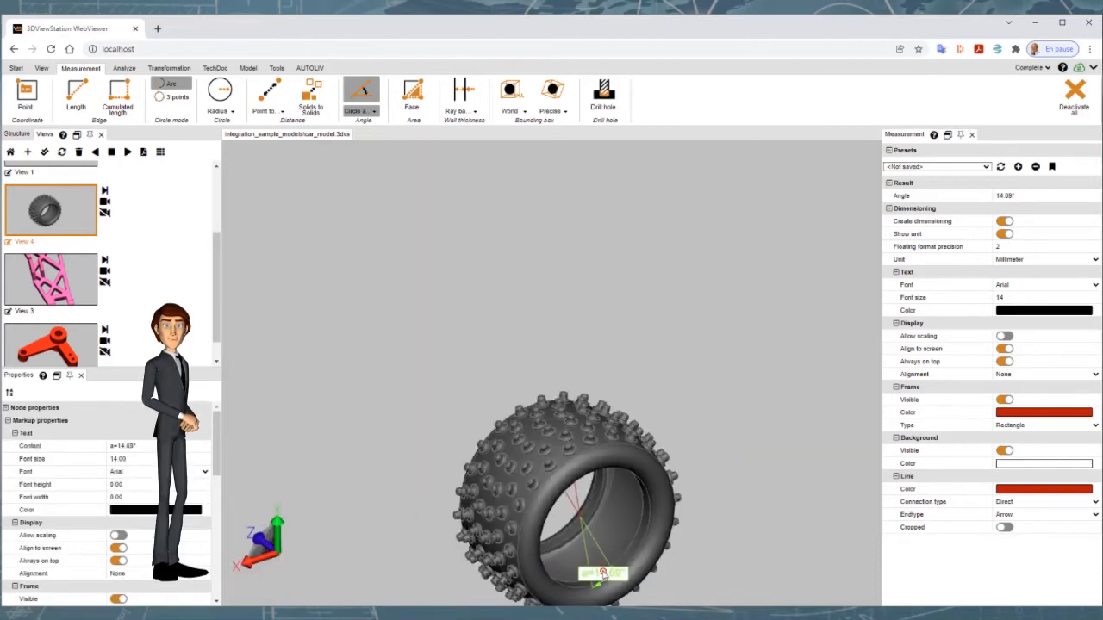
pyautogui.moveTo(599, 584); pyautogui.dragTo(541, 417)
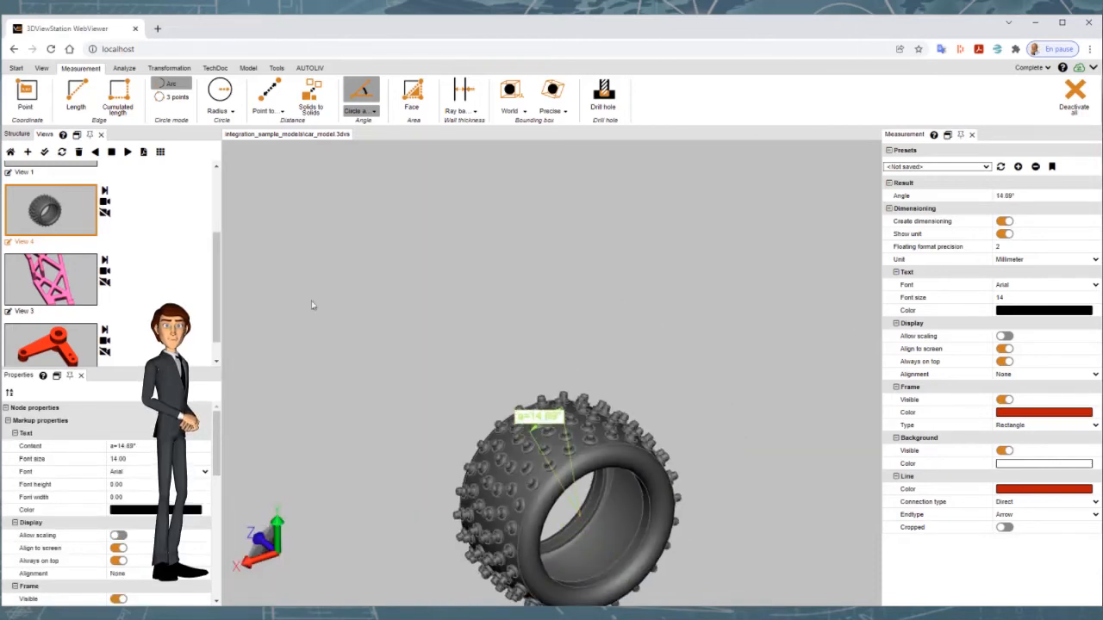
pyautogui.click(61, 151)
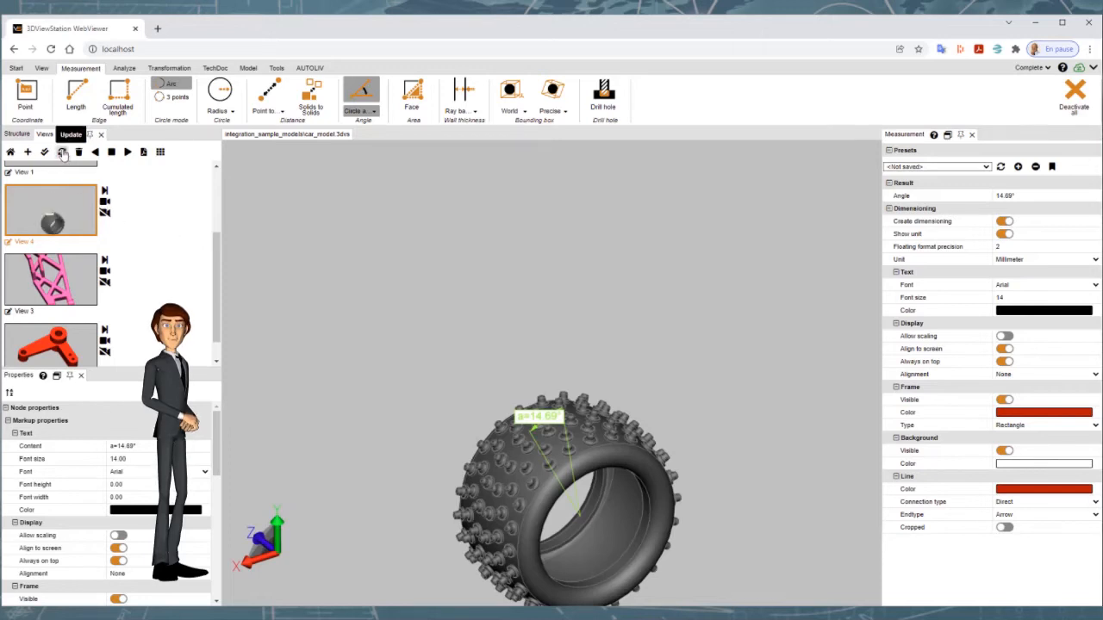
# Recall the saved View 3 with the pink suspension arm and frame its four-sided cutout
pyautogui.click(57, 277)
pyautogui.doubleClick(56, 277)
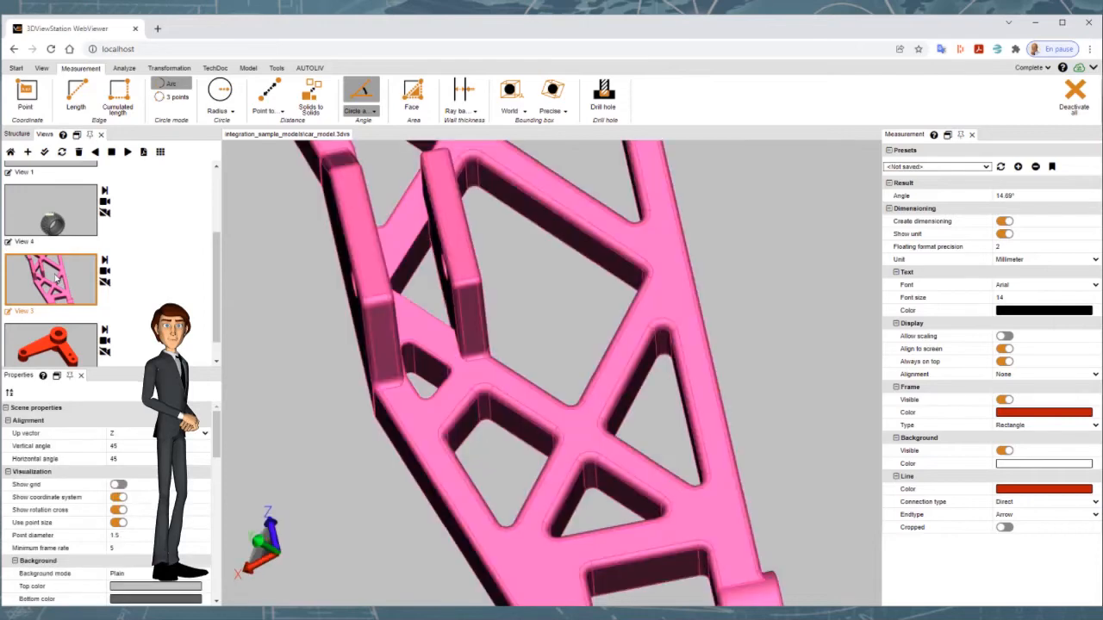
pyautogui.scroll(5, 523, 448)
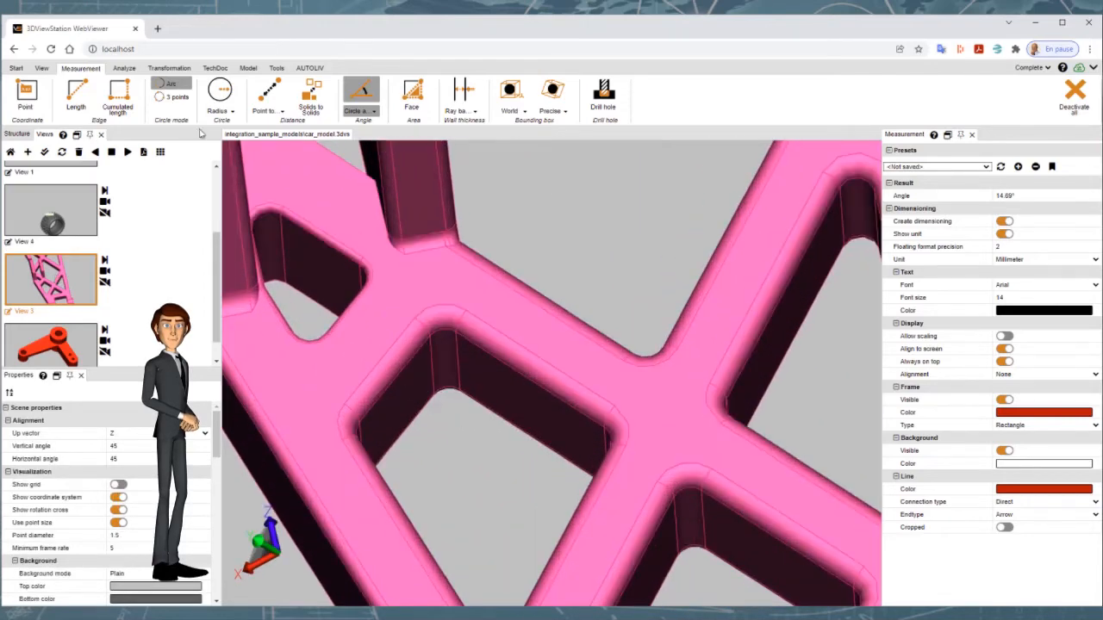
# Dimension the plane-to-plane angle between two adjacent inner walls of the cutout, place its label inside the opening, and update View 3
pyautogui.click(356, 113)
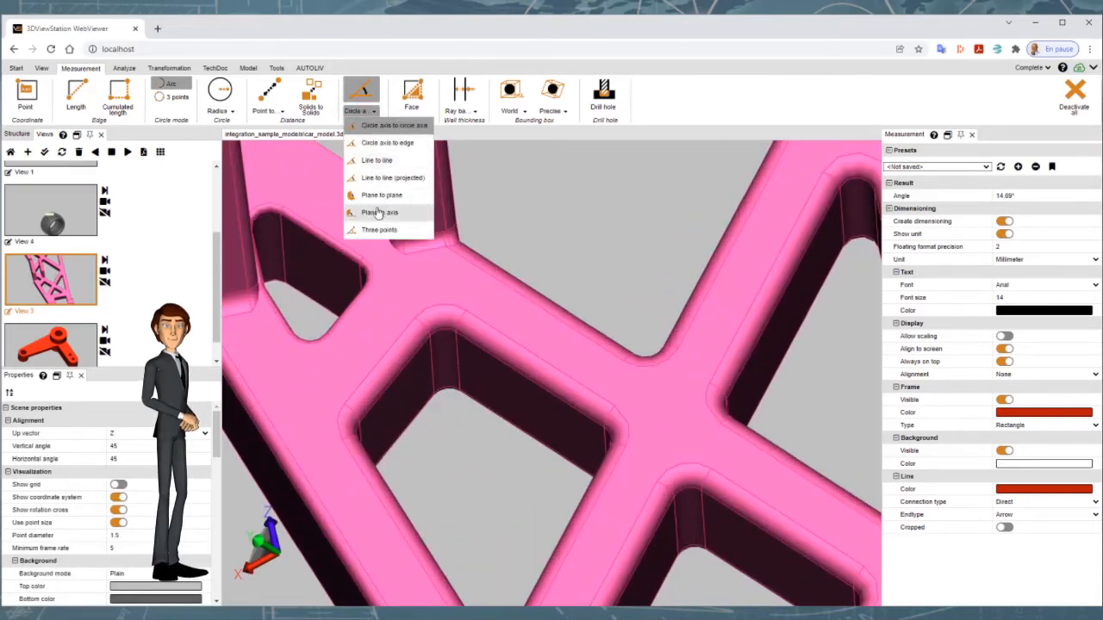
pyautogui.click(374, 198)
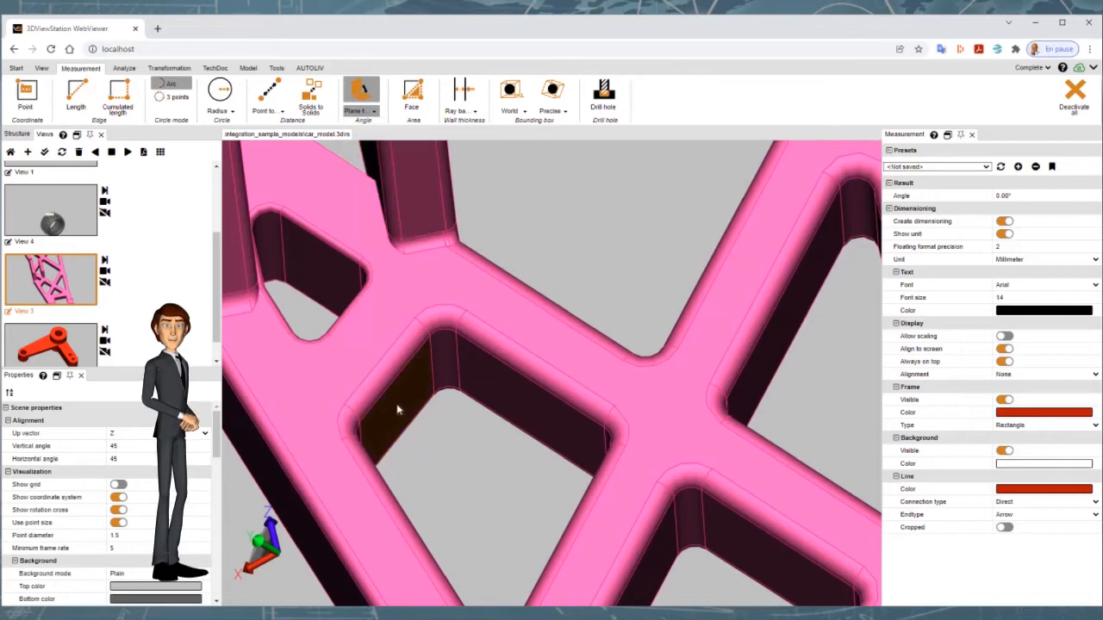
pyautogui.click(520, 405)
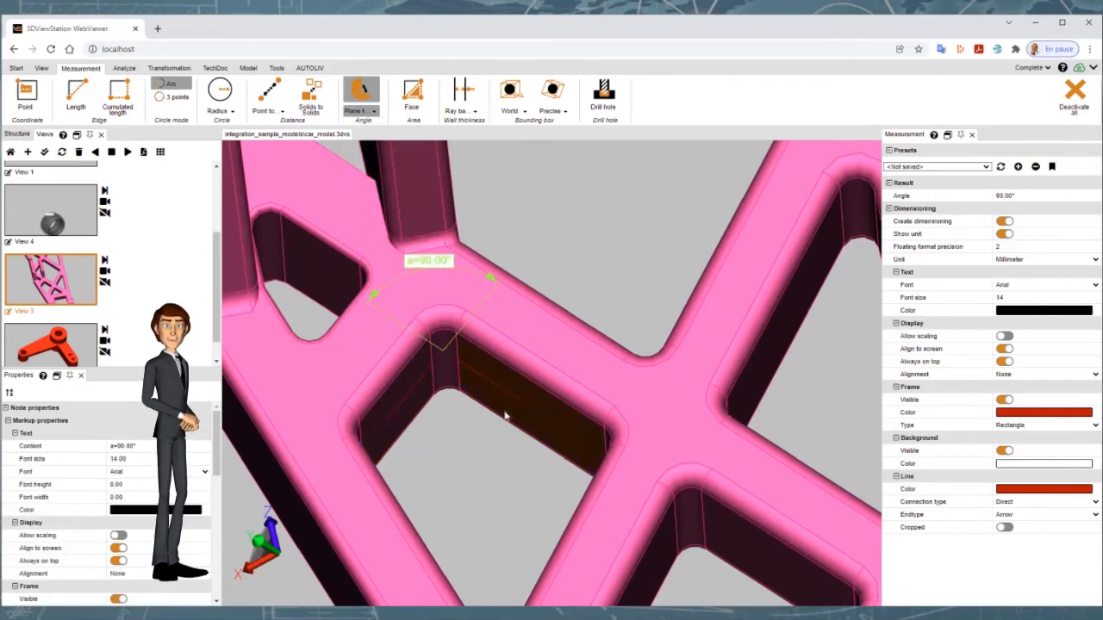
pyautogui.moveTo(431, 264); pyautogui.dragTo(467, 462)
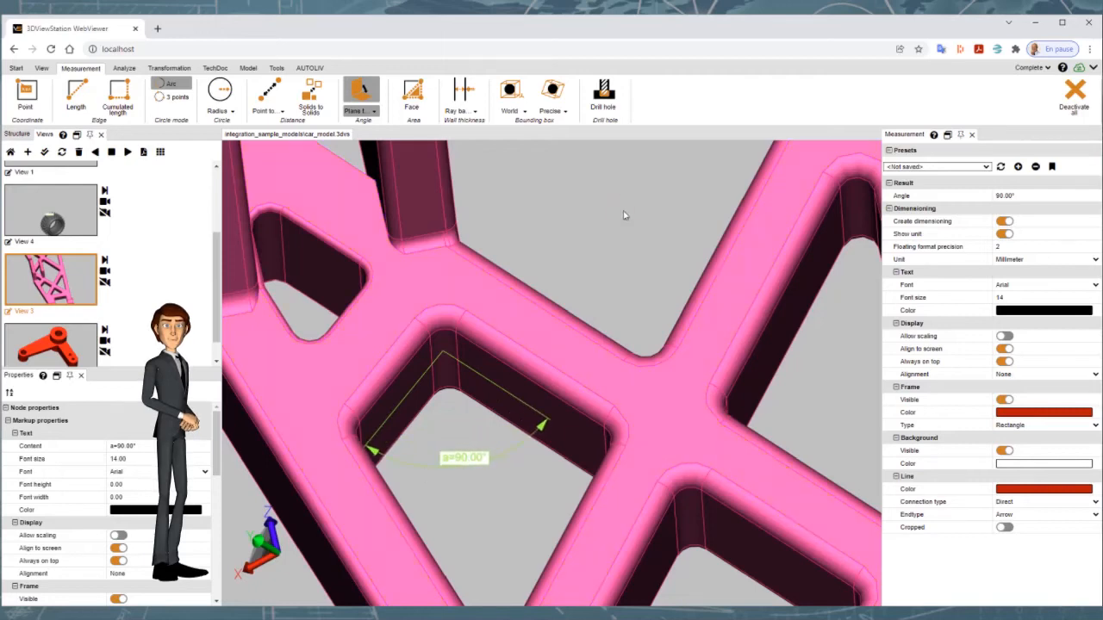
pyautogui.click(61, 152)
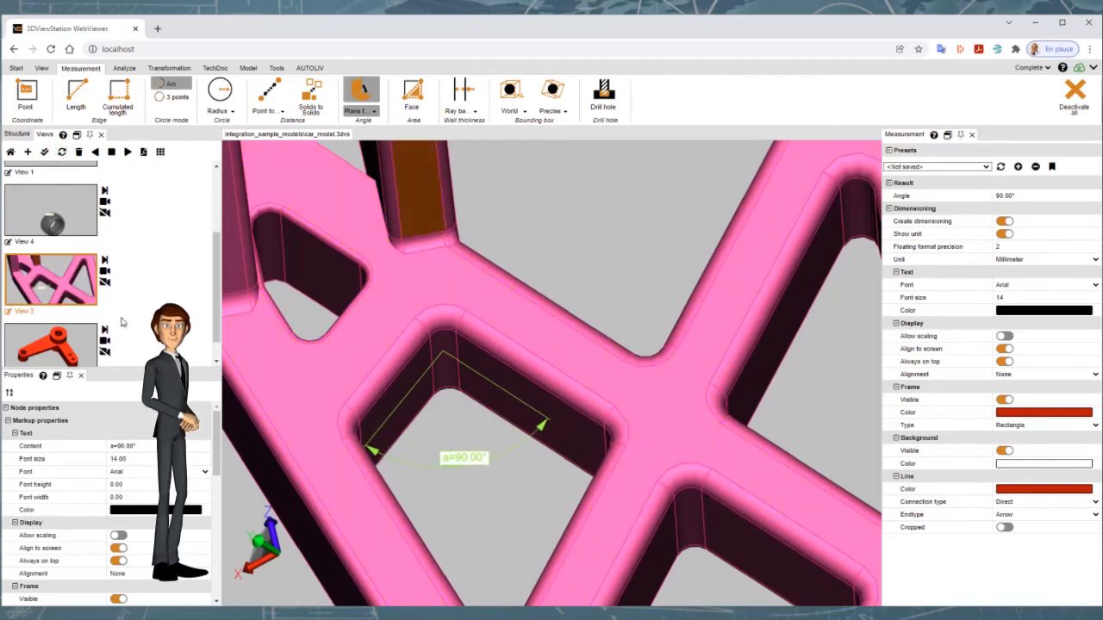
# Recall View 2 with the red bellcrank and create circle center points in the boss bore, the short arm's outermost hole and the long arm's end hole
pyautogui.click(49, 340)
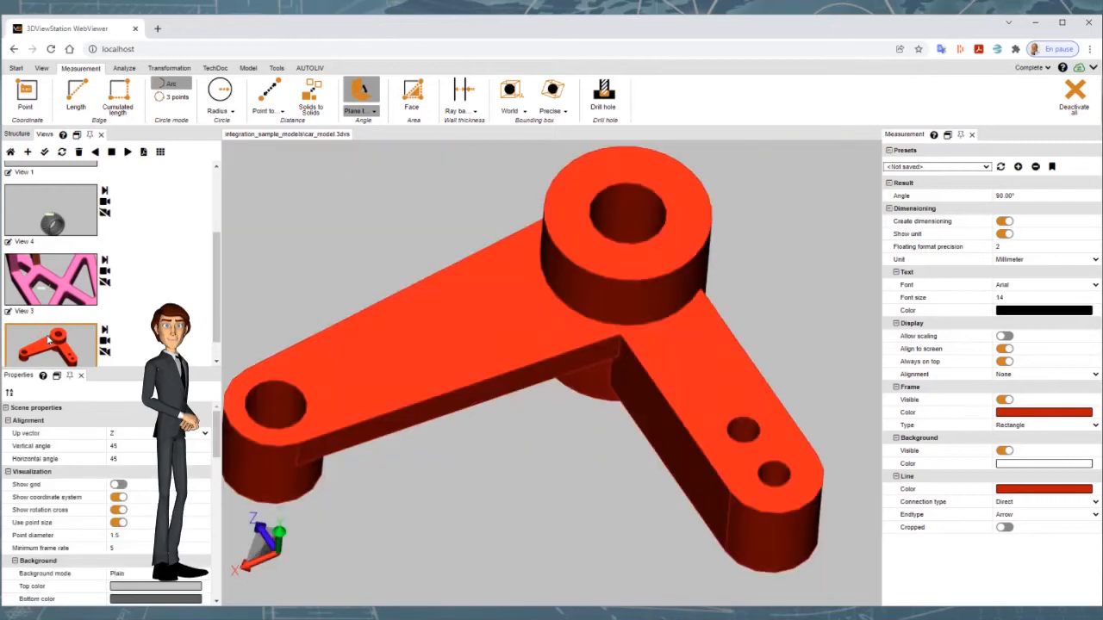
pyautogui.click(247, 69)
pyautogui.click(346, 93)
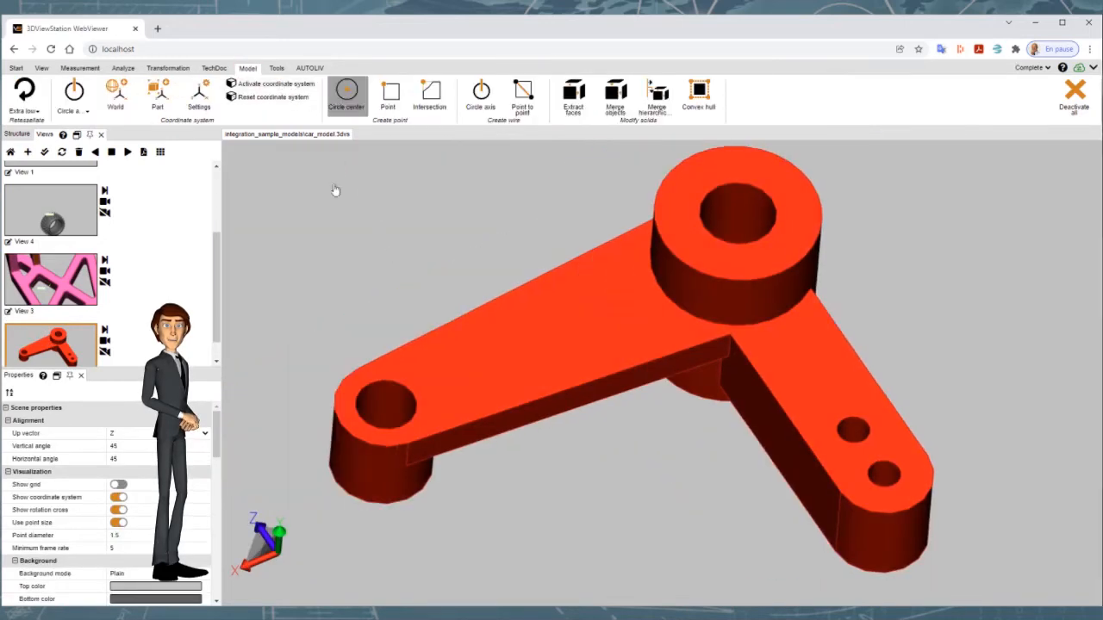
pyautogui.click(739, 212)
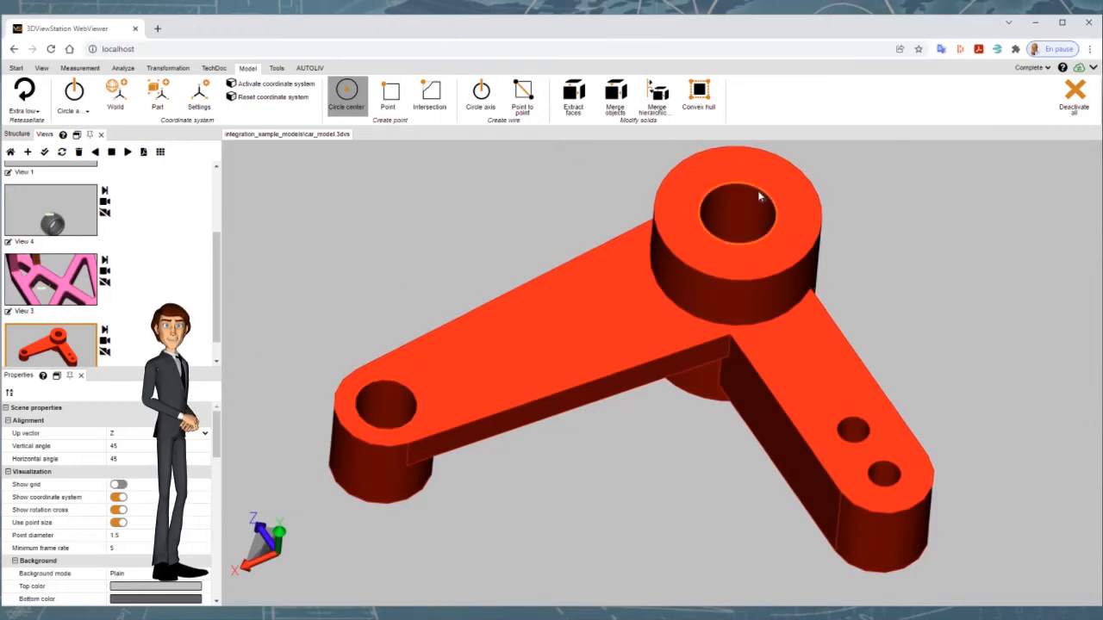
pyautogui.click(899, 473)
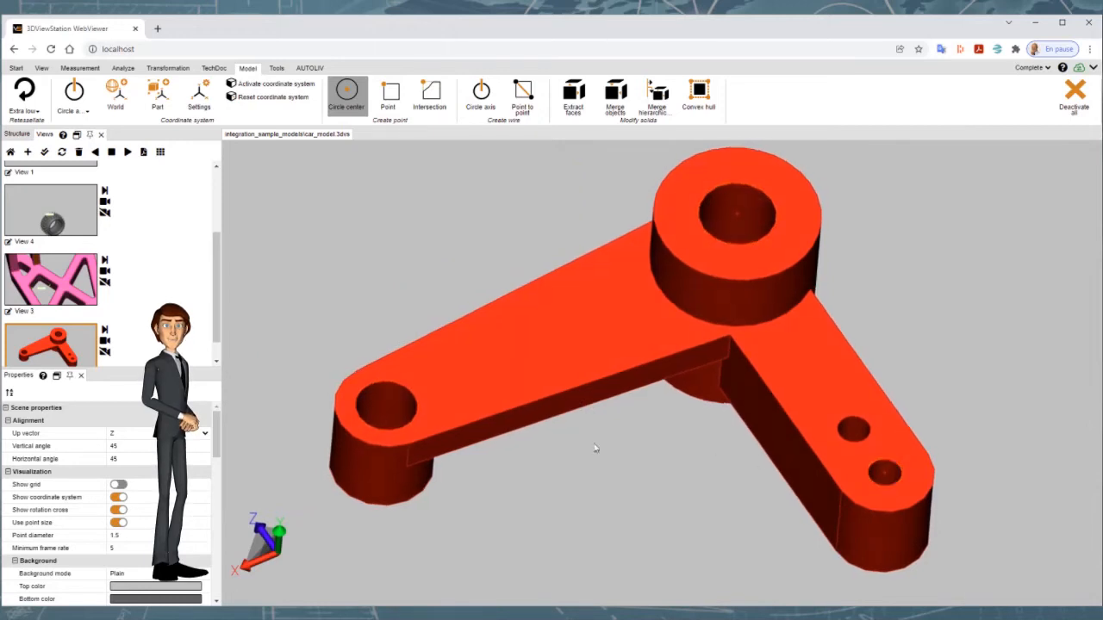
pyautogui.click(387, 385)
# Dimension the three-point angle from the long arm's hole center through the boss center to the short arm's outermost hole center, and update View 2
pyautogui.click(81, 68)
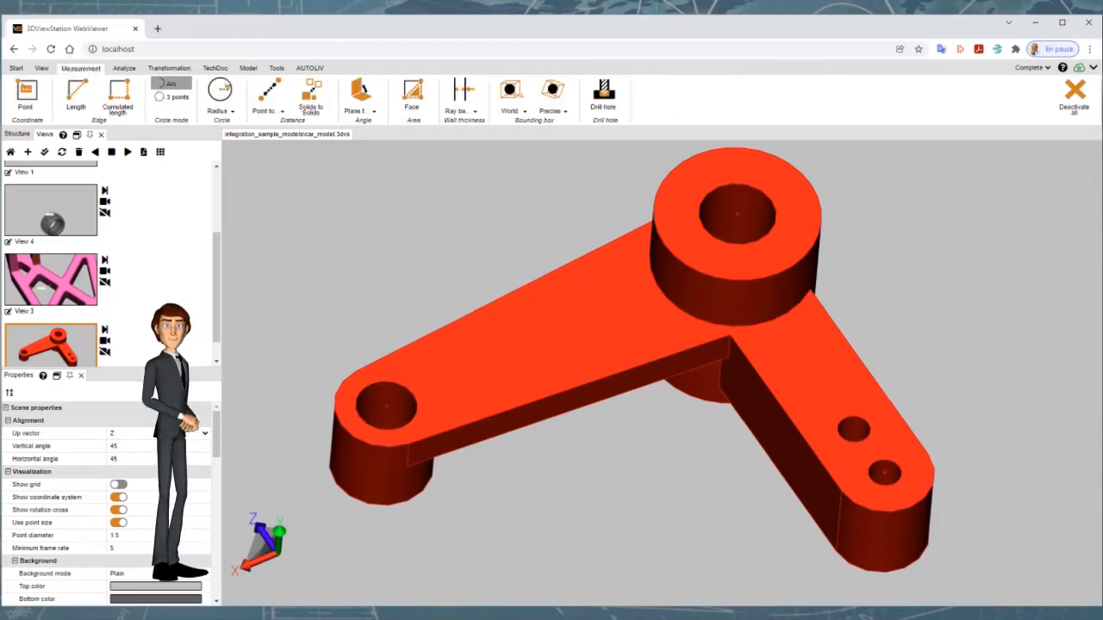
pyautogui.click(355, 112)
pyautogui.click(362, 229)
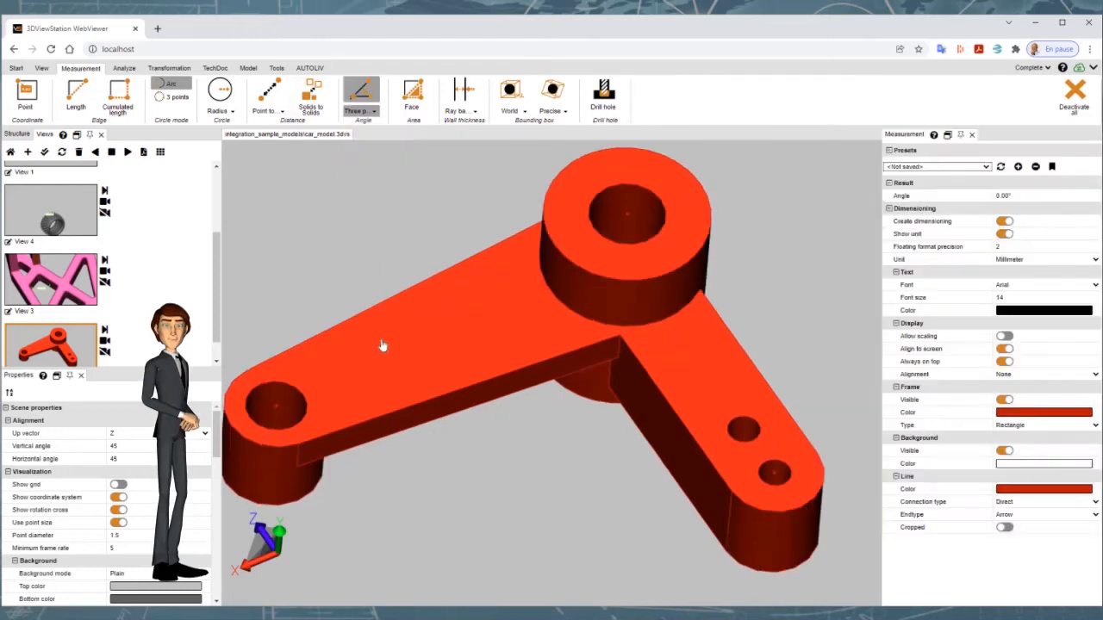
pyautogui.click(626, 216)
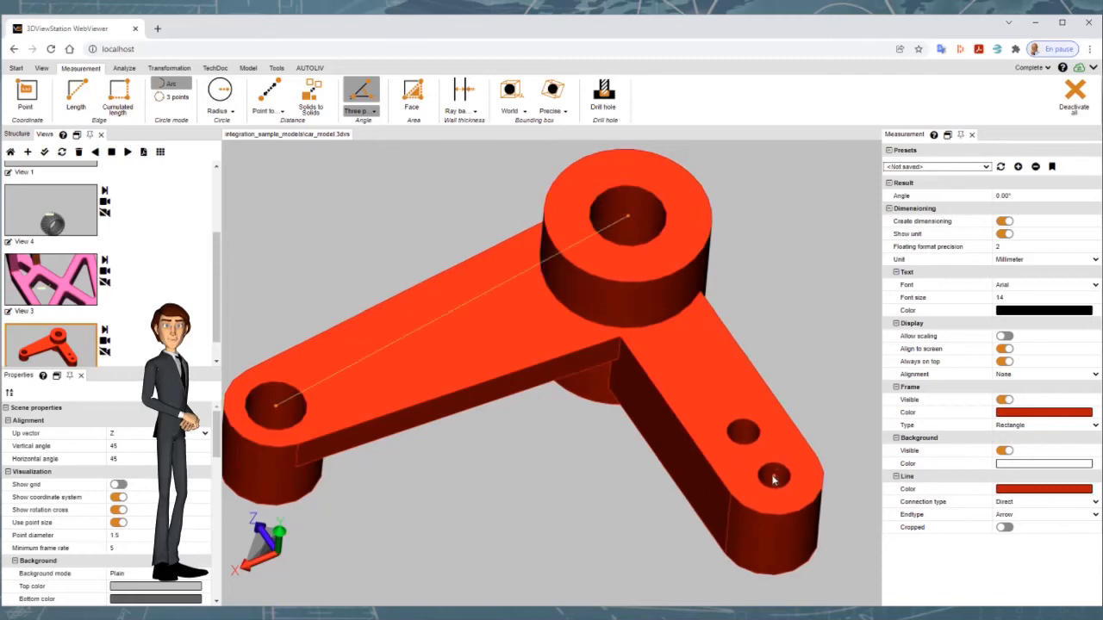
pyautogui.click(775, 480)
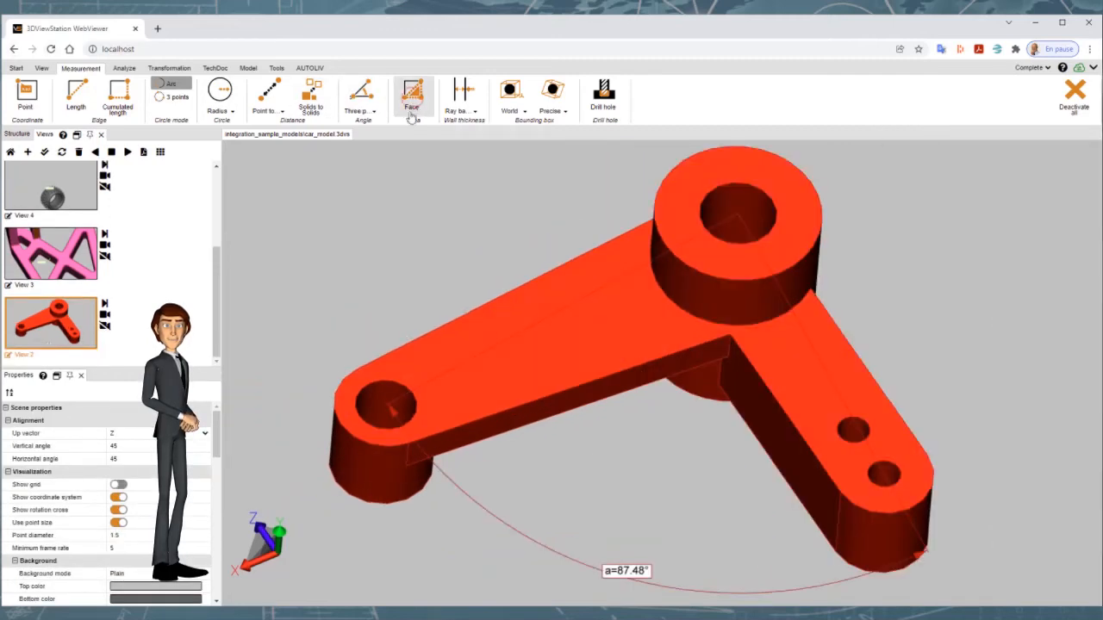
# Measure the face areas of the bellcrank's top surface and the long arm's narrow side surface
pyautogui.click(412, 112)
pyautogui.click(410, 388)
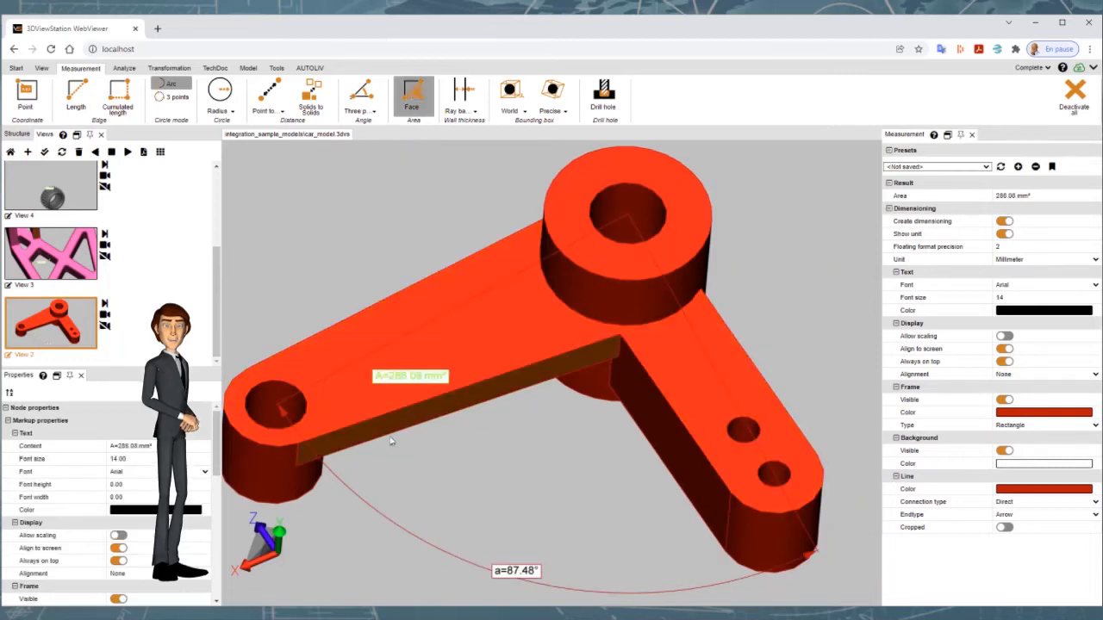
pyautogui.click(390, 431)
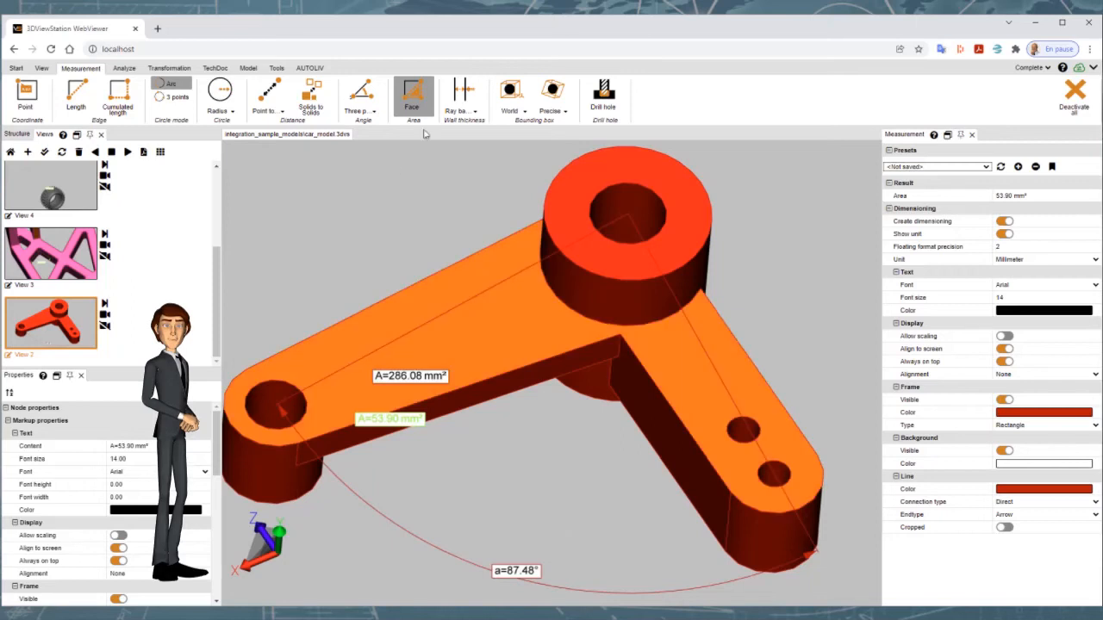
# Measure the ray-based wall thickness at the boss's outer wall, two spots on the long arm and one beside the short arm's inner hole
pyautogui.click(475, 111)
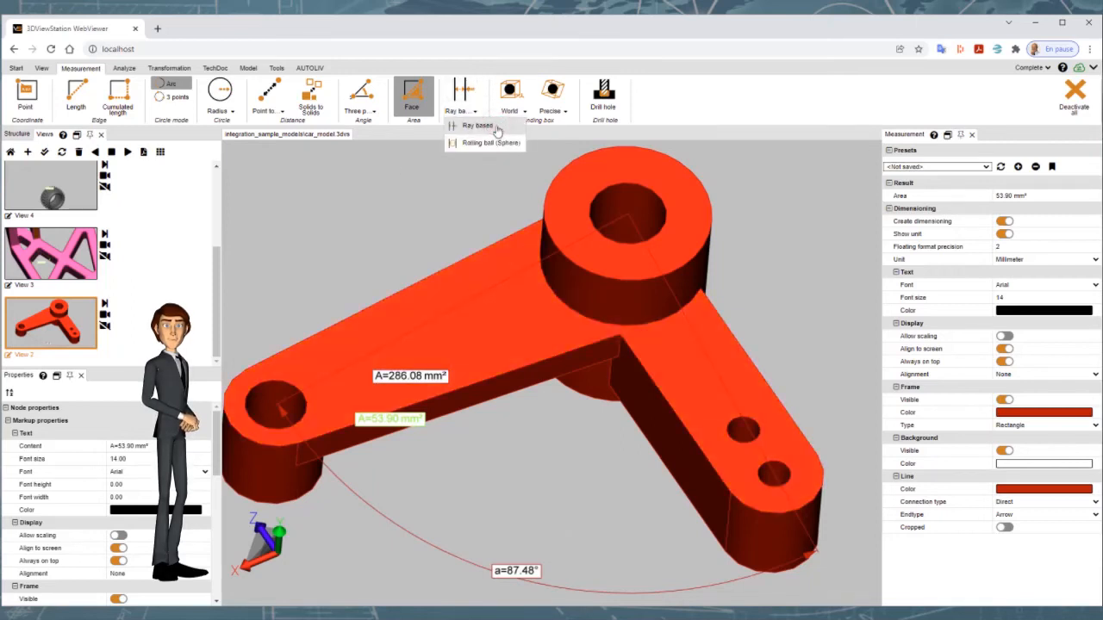
pyautogui.click(497, 127)
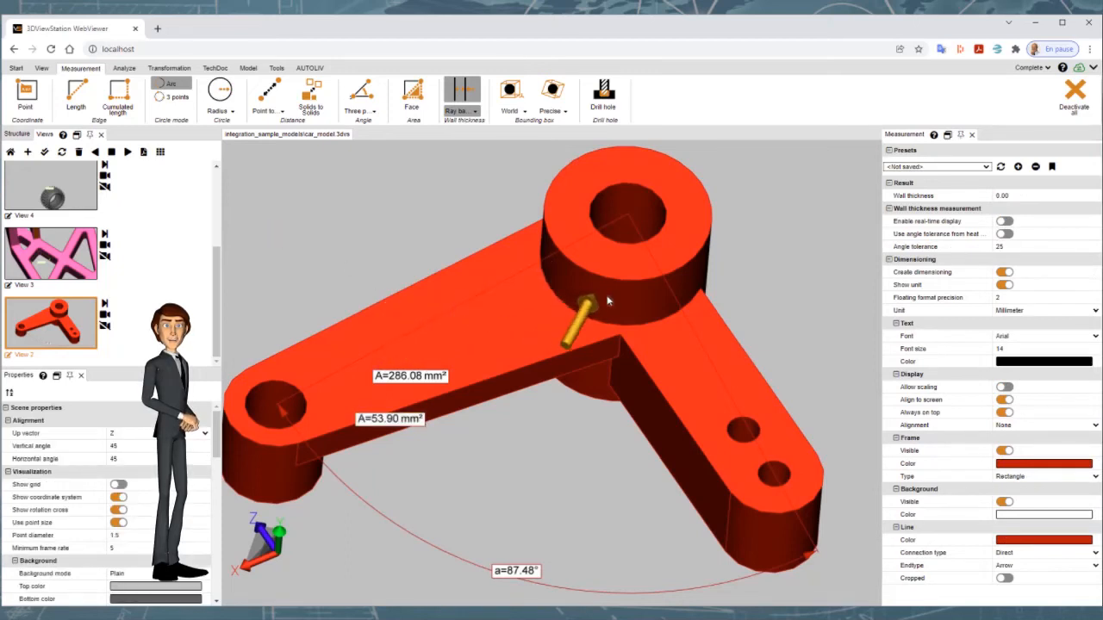
pyautogui.click(705, 268)
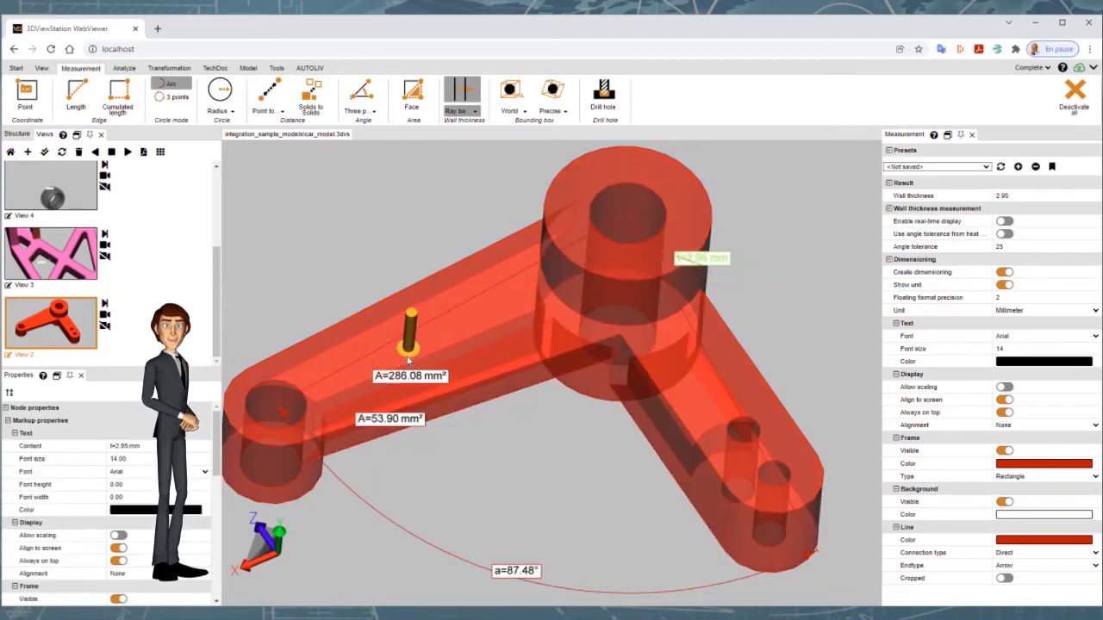
pyautogui.click(409, 361)
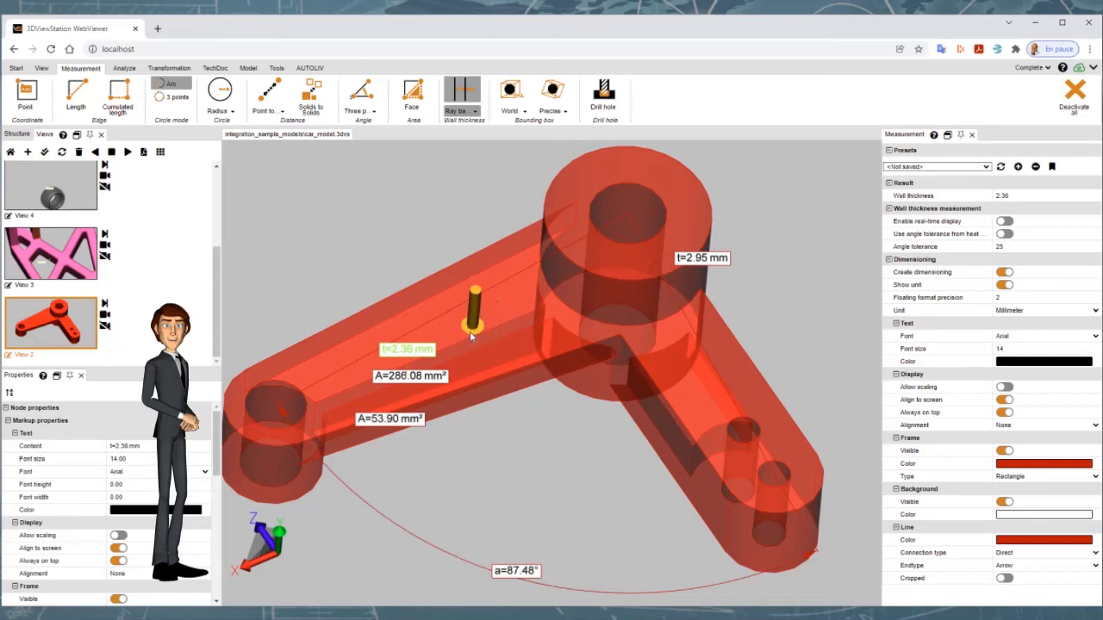
pyautogui.click(470, 330)
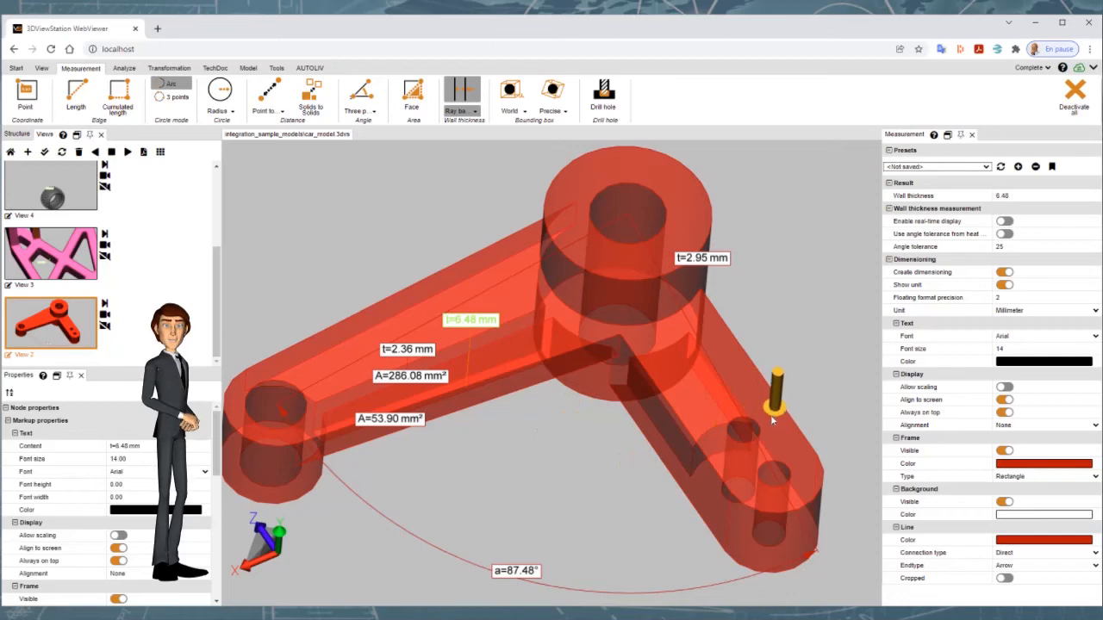
pyautogui.click(773, 421)
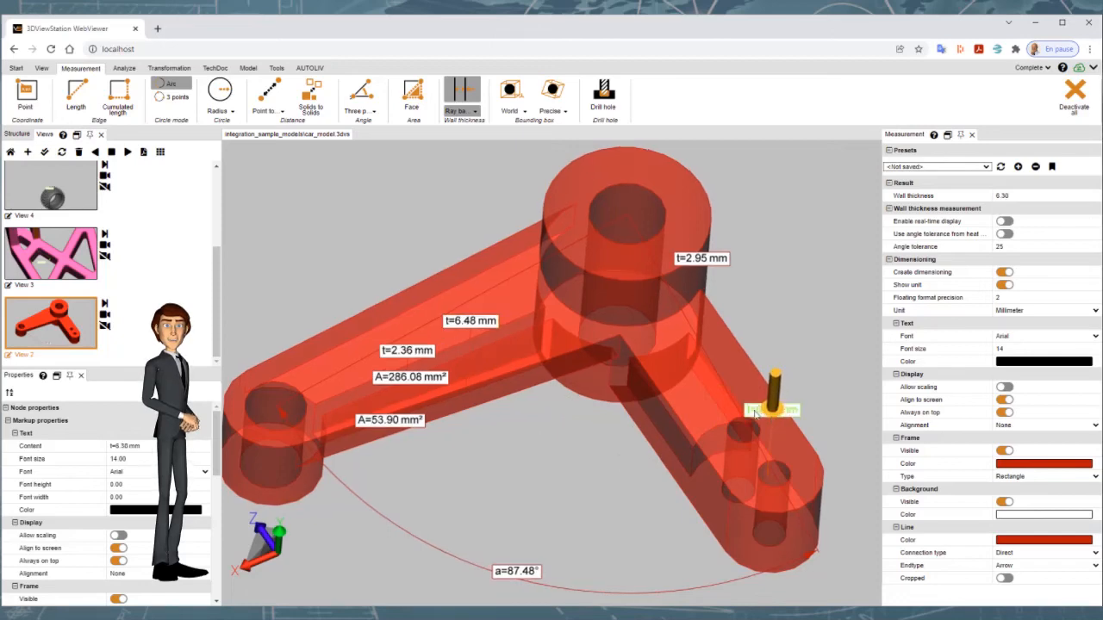
# Measure the rolling ball (sphere) wall thickness beside the short arm's inner hole, then restore View 2
pyautogui.click(474, 111)
pyautogui.click(475, 143)
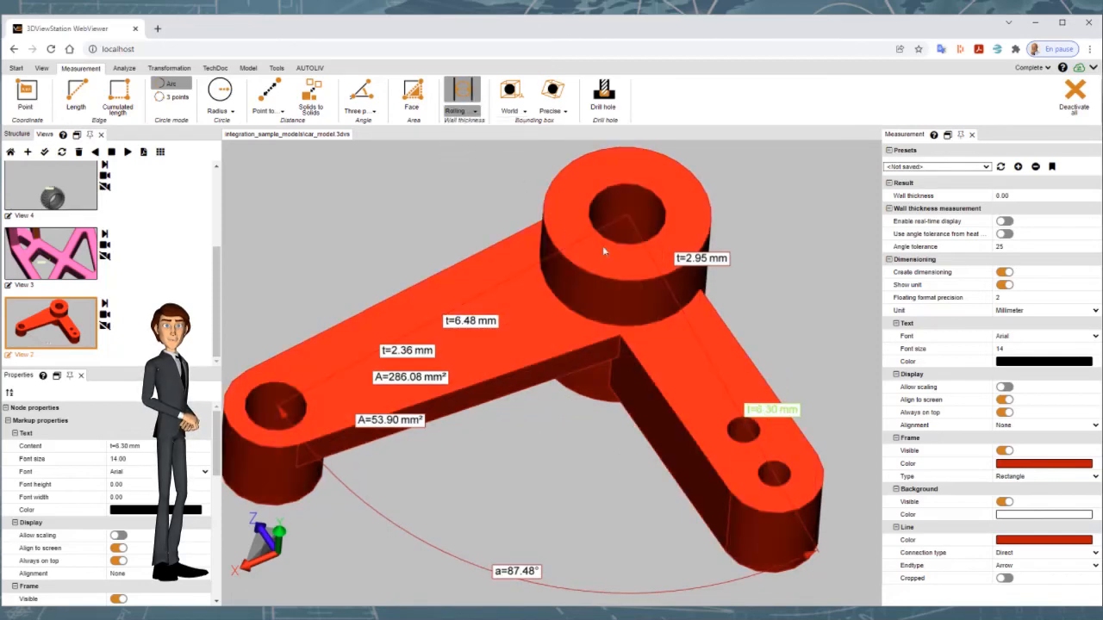
pyautogui.moveTo(819, 394); pyautogui.dragTo(776, 419)
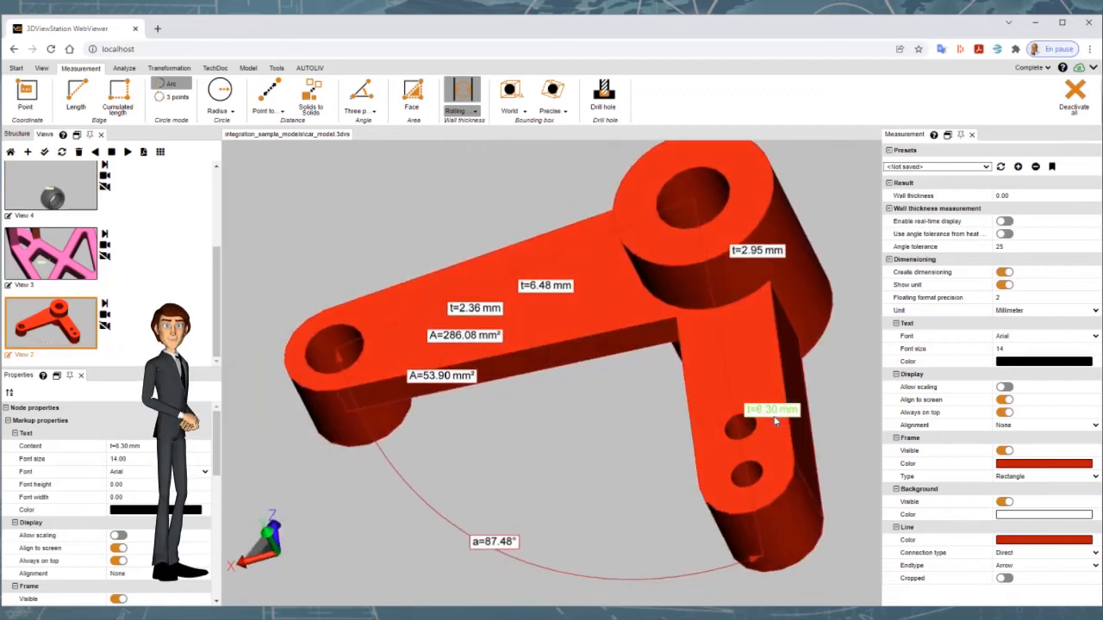
pyautogui.scroll(5, 773, 421)
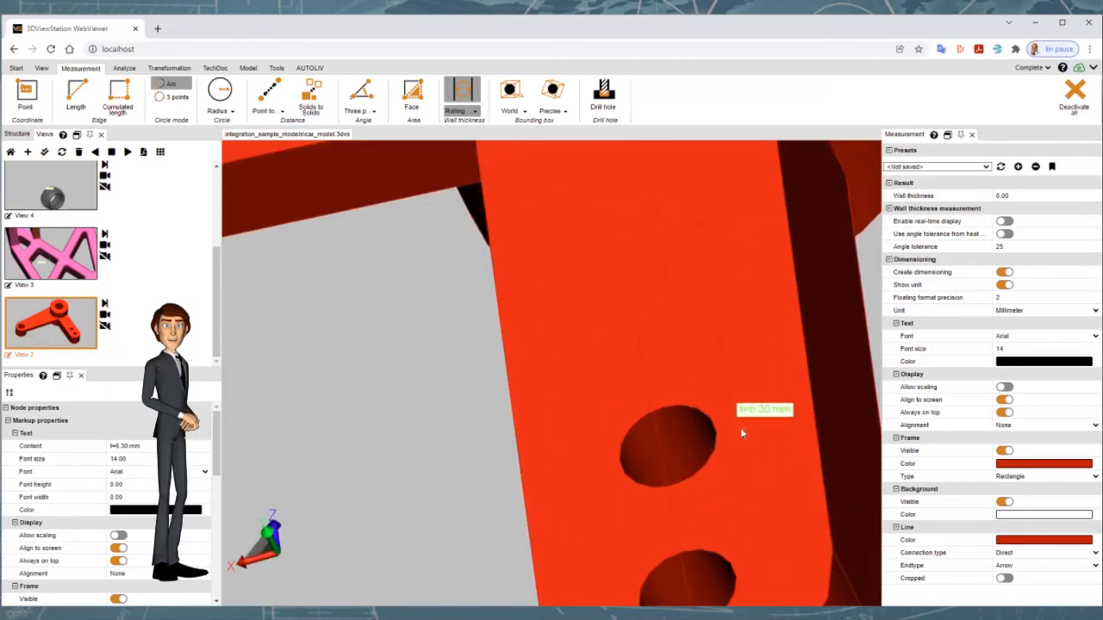
pyautogui.click(748, 431)
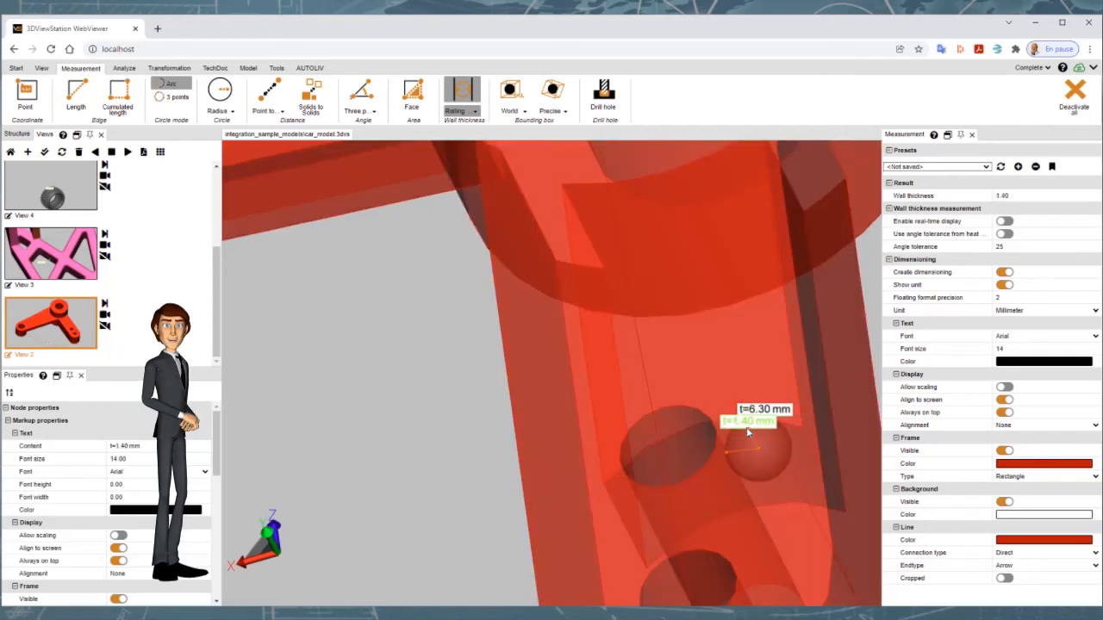
pyautogui.scroll(-5, 773, 445)
pyautogui.moveTo(773, 444); pyautogui.dragTo(620, 458)
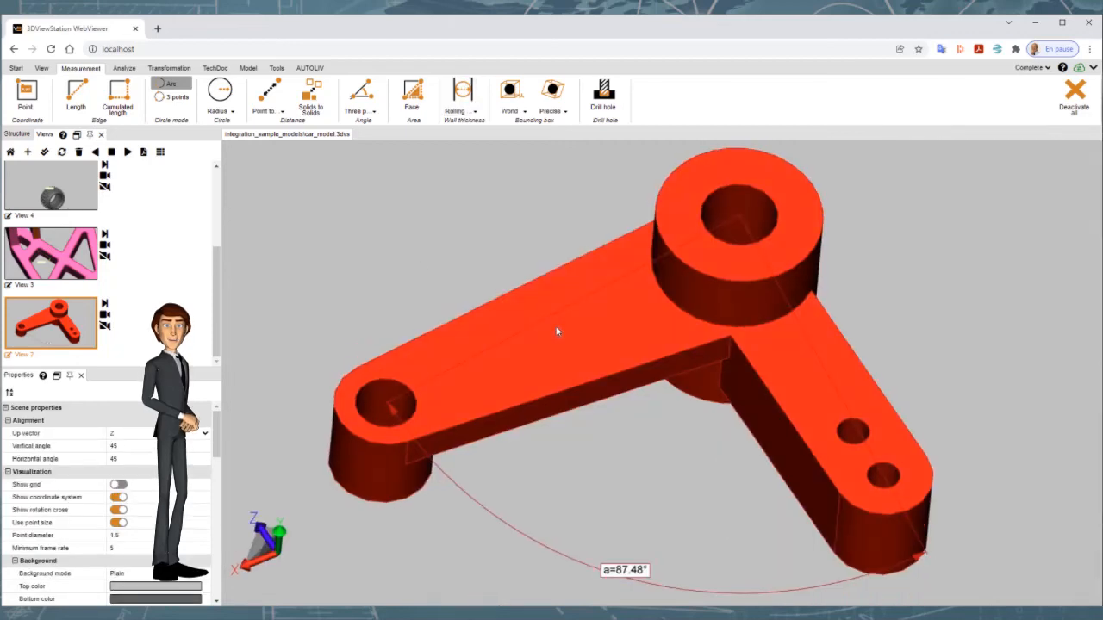
# Dimension the world bounding box of the whole bellcrank
pyautogui.click(557, 331)
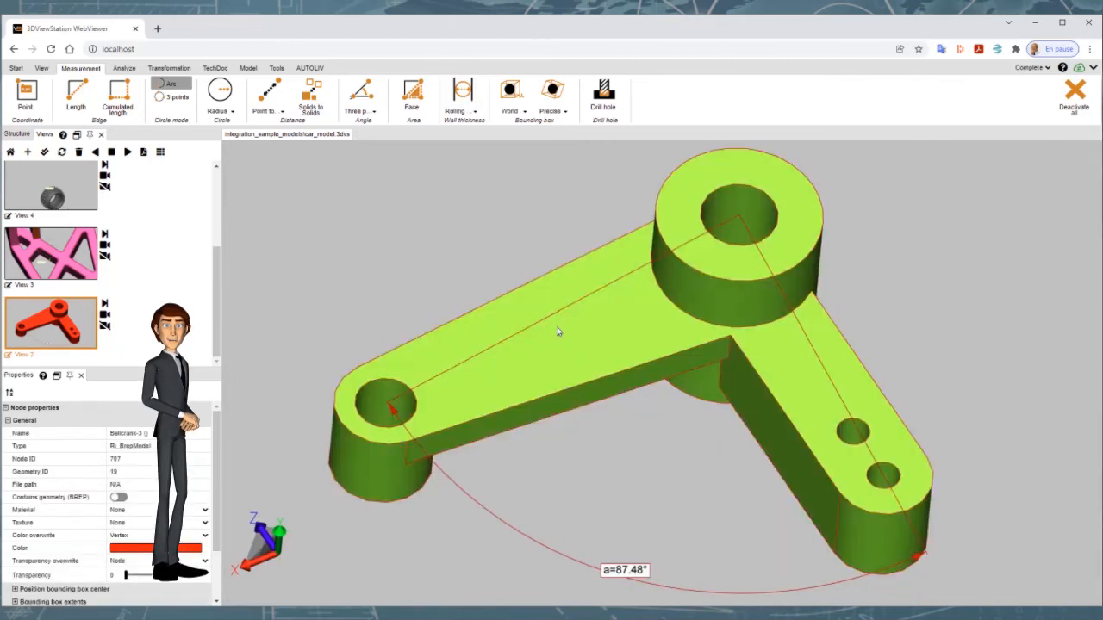
pyautogui.click(510, 90)
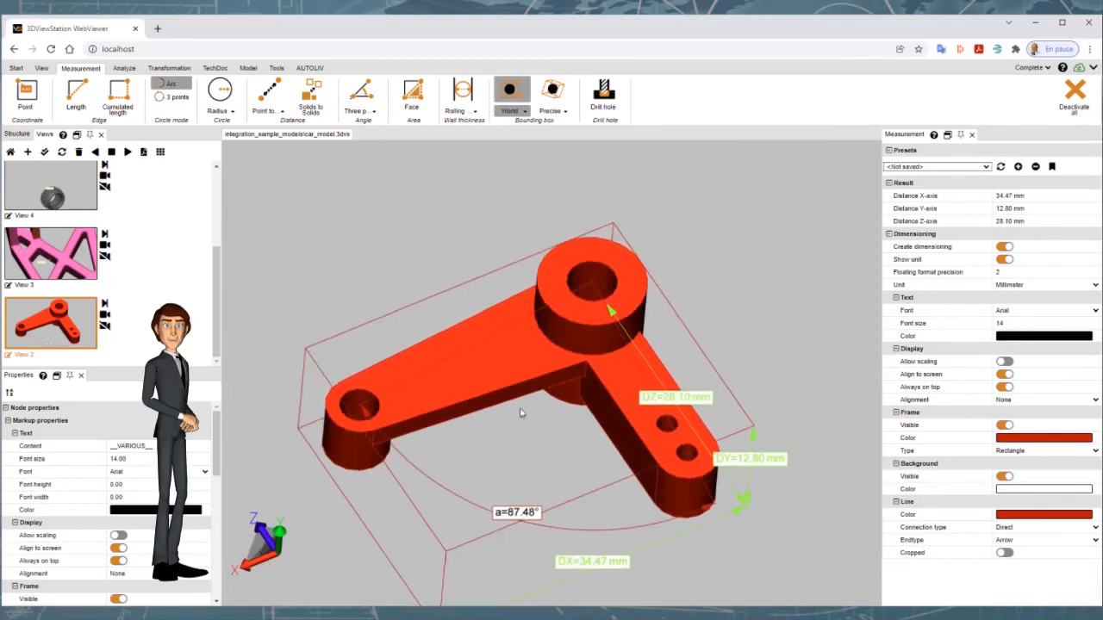
pyautogui.scroll(-1, 520, 413)
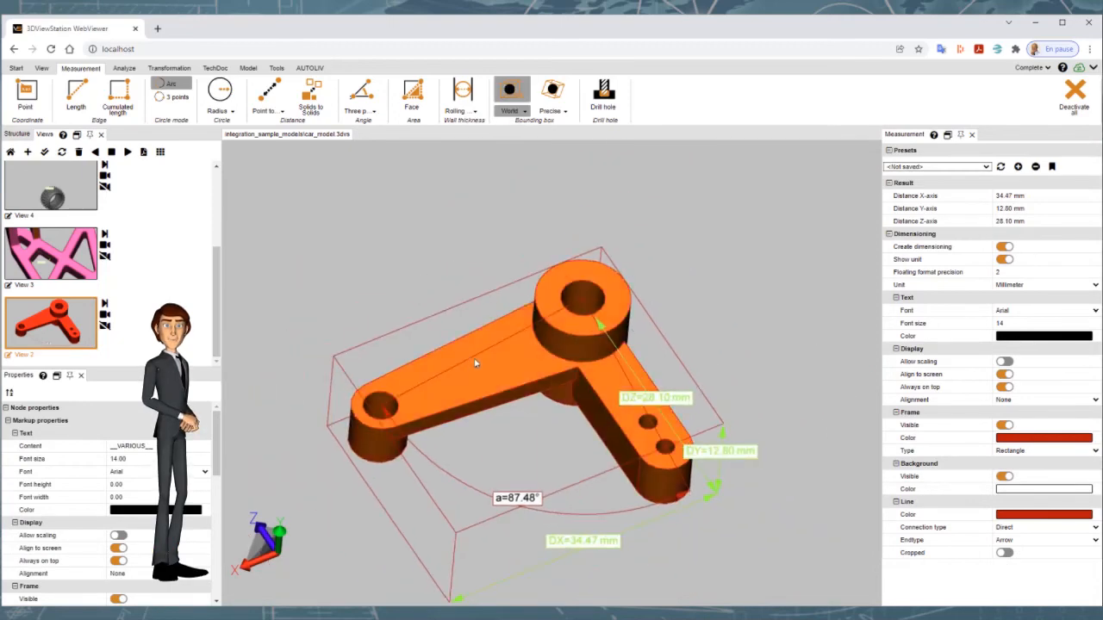
# Add the precise bounding box dimensions to the same bellcrank and clear the selection
pyautogui.click(515, 97)
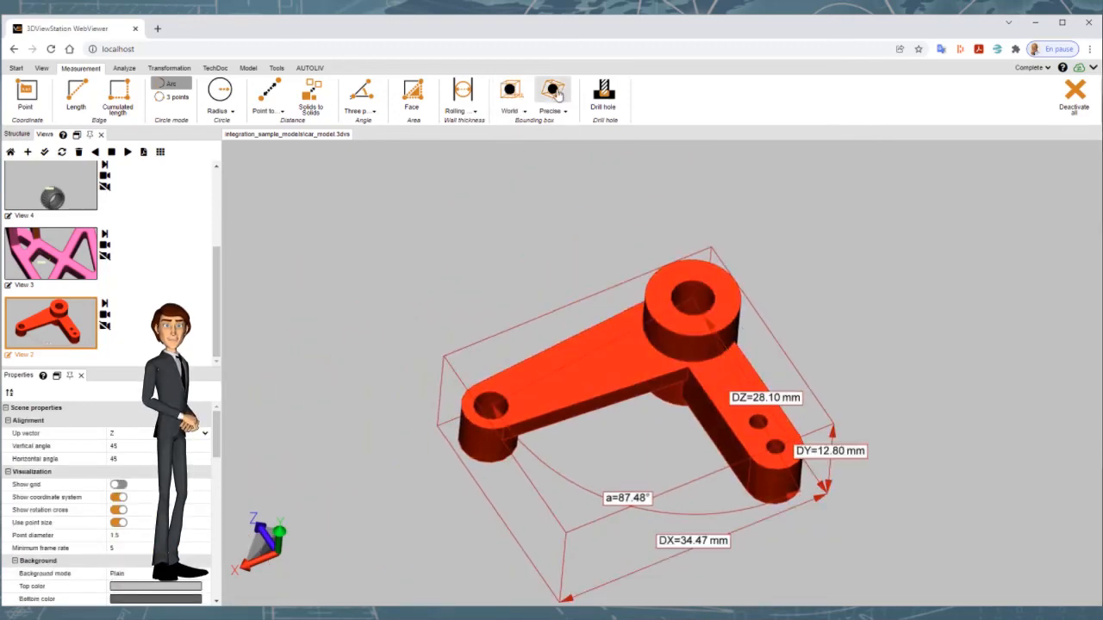
pyautogui.click(572, 351)
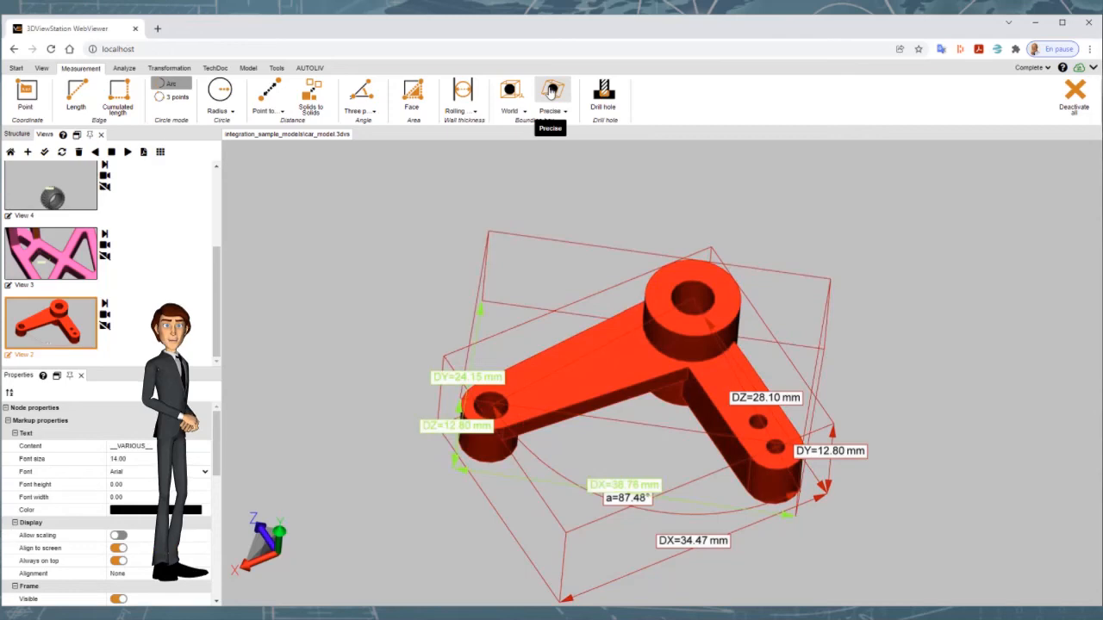
pyautogui.click(394, 231)
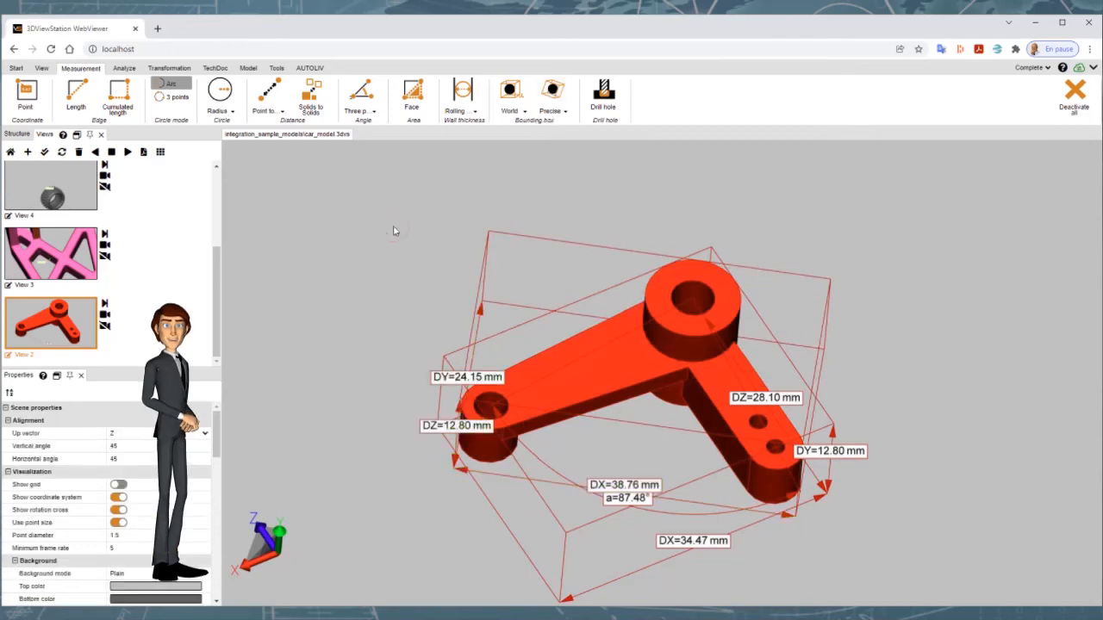
# Recall the initial view of the complete car, isolate the brown rim of the nearest front wheel and fit it to the view
pyautogui.moveTo(414, 333); pyautogui.dragTo(394, 421)
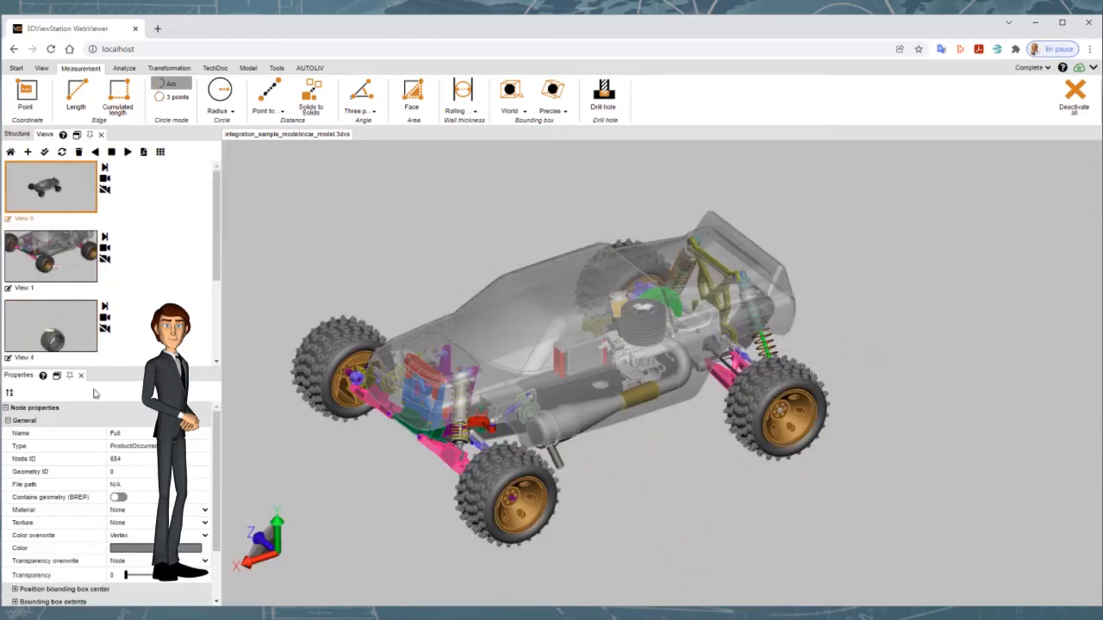
pyautogui.click(513, 515)
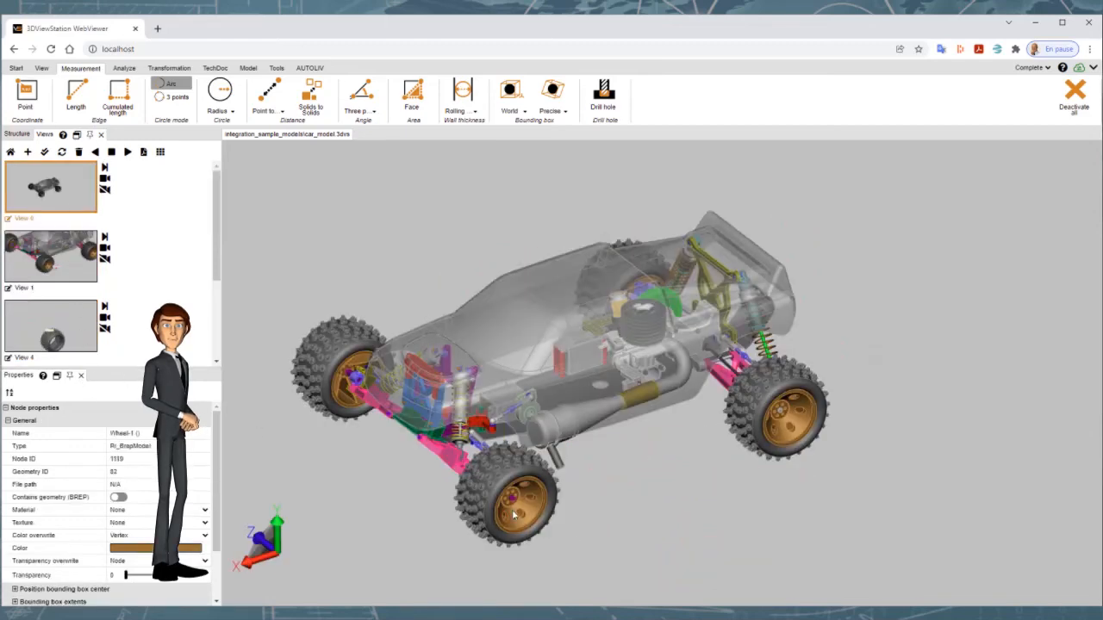
pyautogui.rightClick(513, 515)
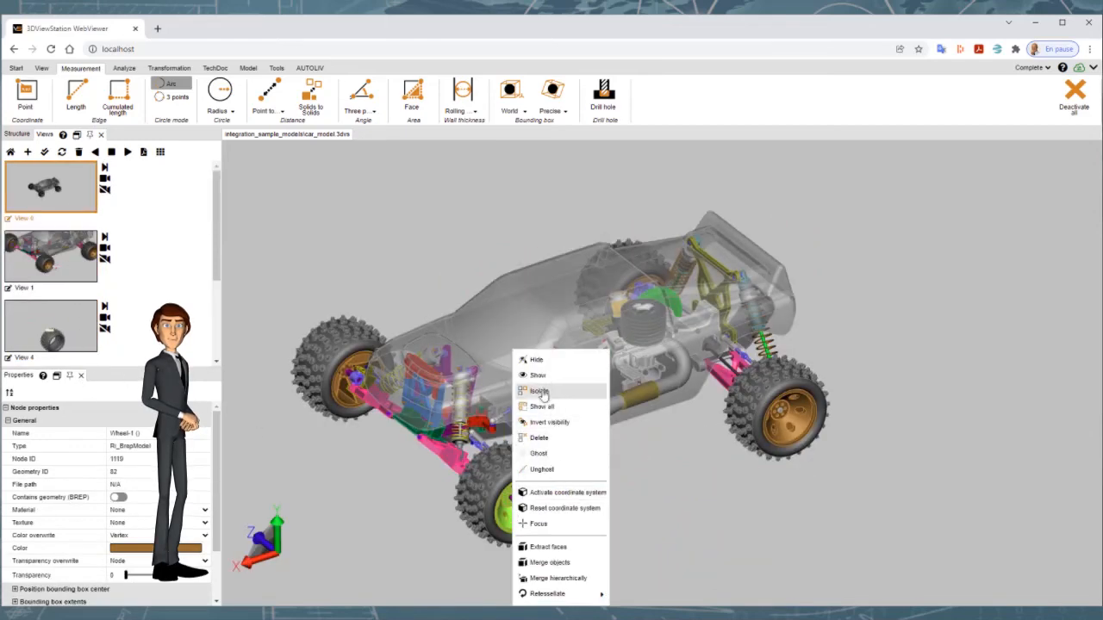
pyautogui.click(538, 391)
pyautogui.click(368, 379)
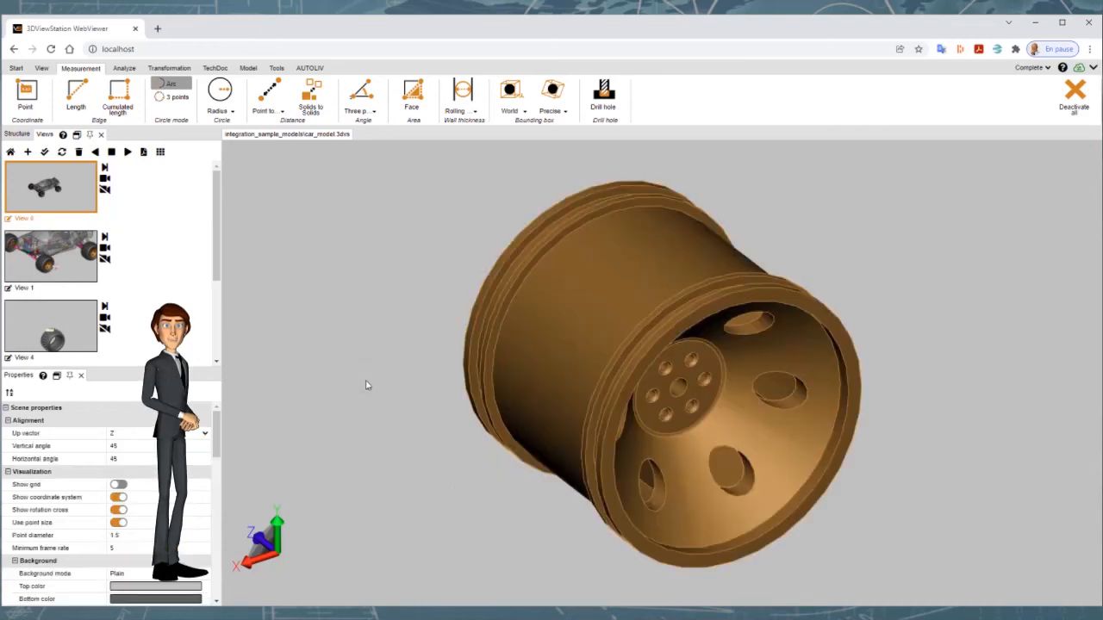
# Dimension the hub's uppermost small countersunk hole as a drill hole, placing its label outside the rim, and store it in a new configuration view
pyautogui.click(617, 95)
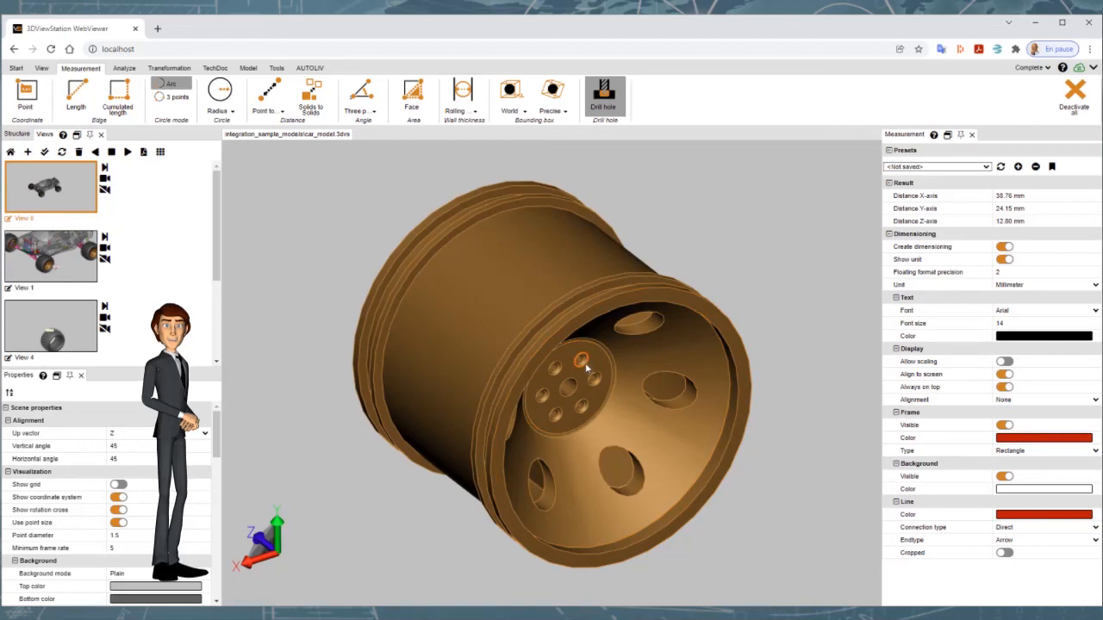
pyautogui.click(587, 369)
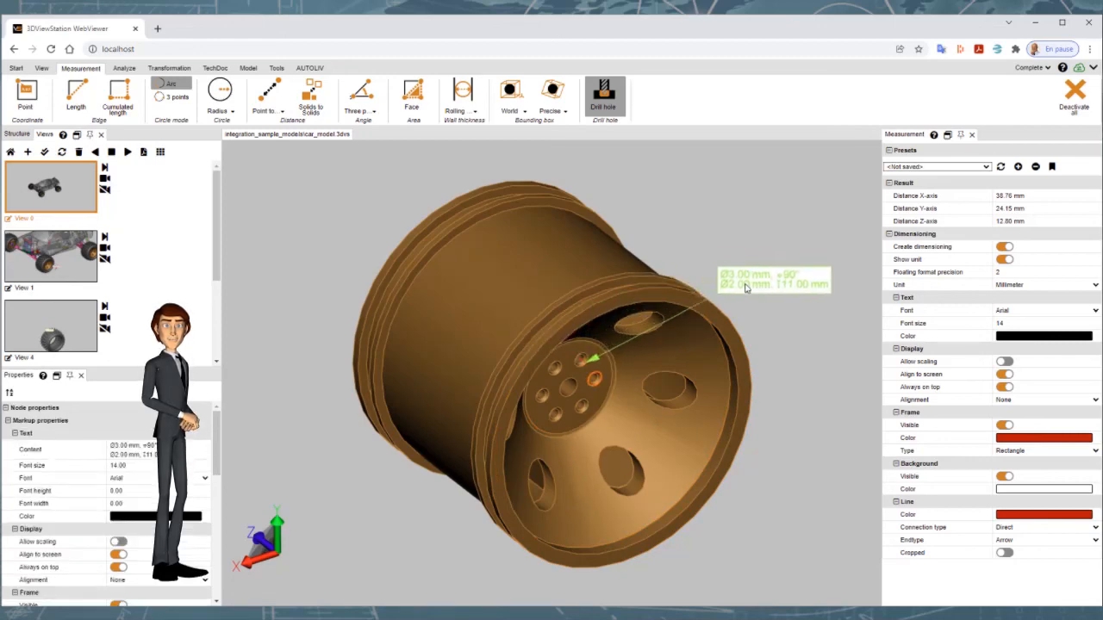
pyautogui.click(747, 288)
pyautogui.click(799, 369)
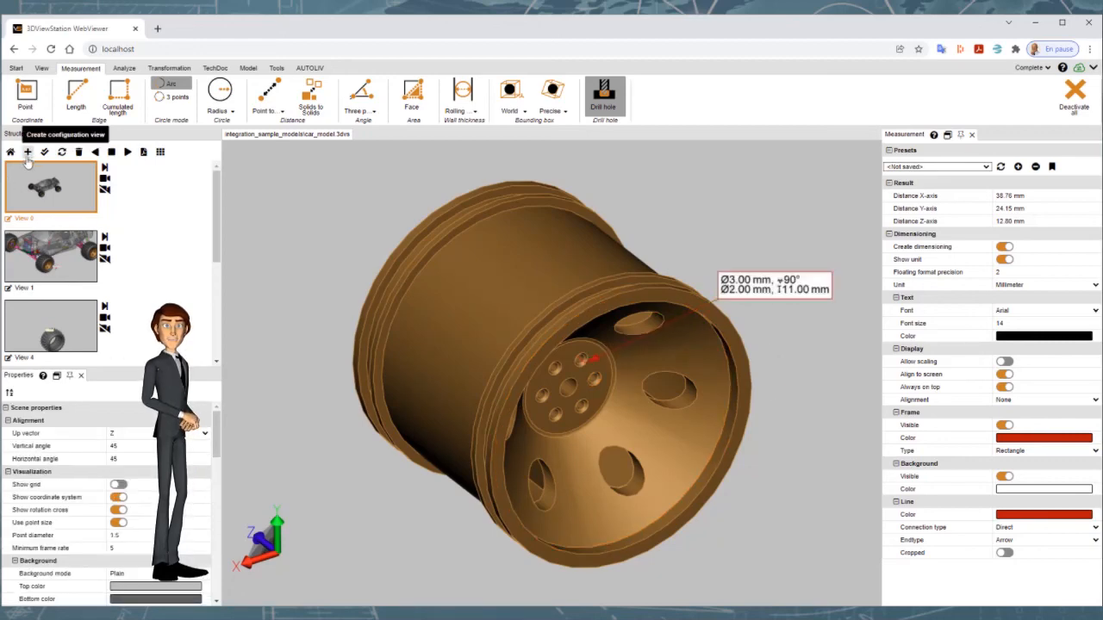
pyautogui.scroll(-3, 93, 271)
pyautogui.click(47, 319)
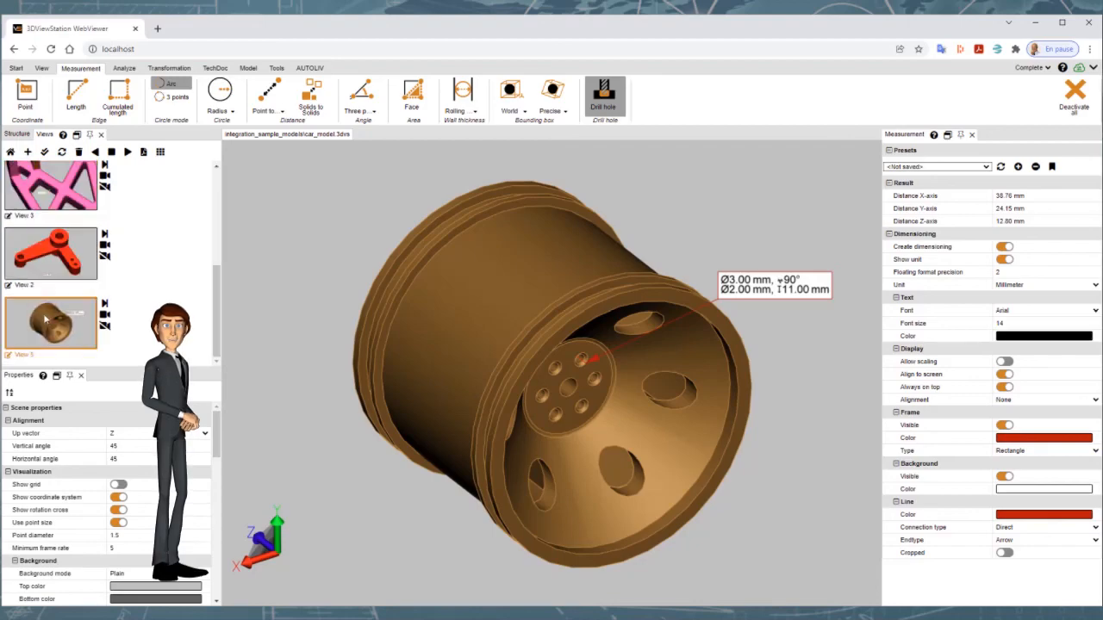